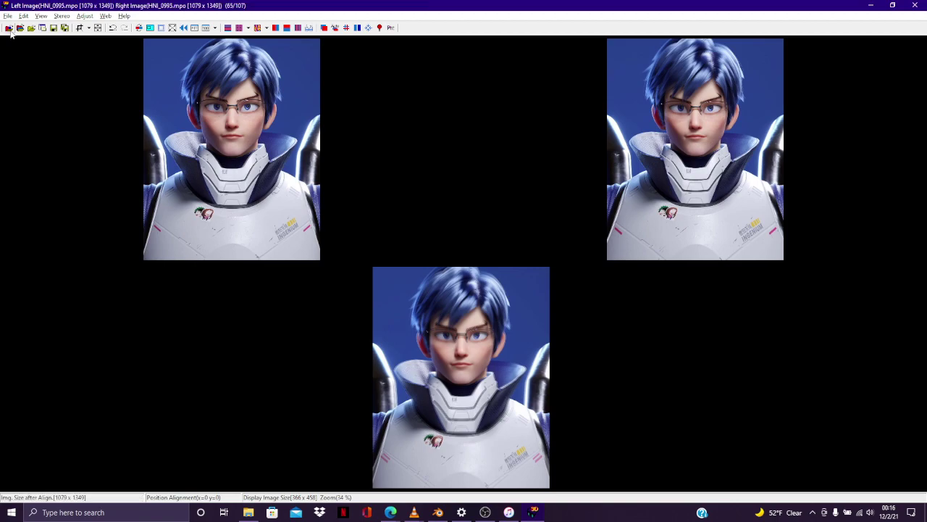
Open the image file beginning 239680701 from the MHA folder for stereo conversion.
{"action": "left_click", "coordinate": [20, 29]}
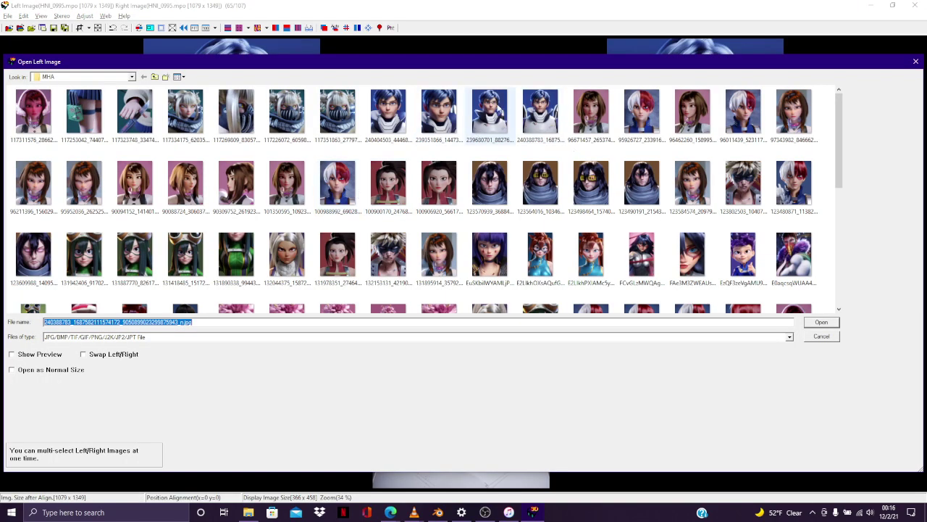
{"action": "left_click", "coordinate": [498, 107]}
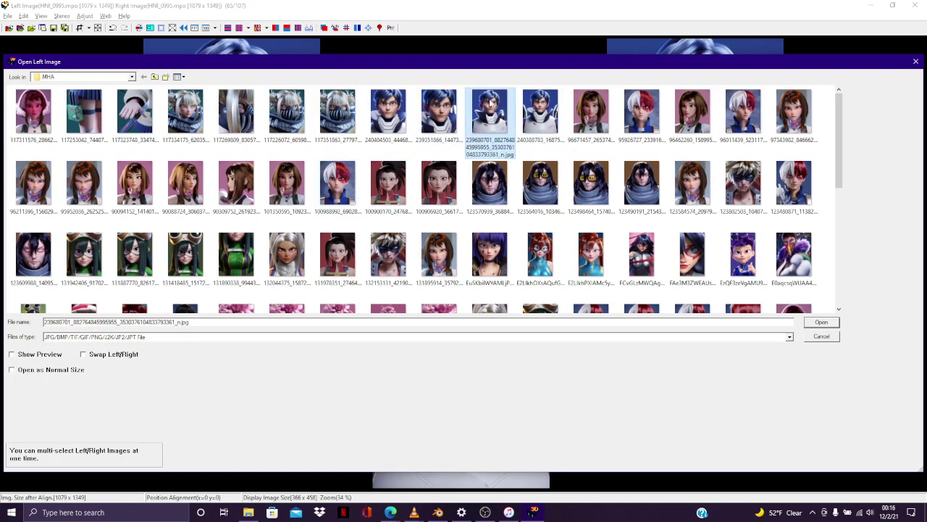
{"action": "left_click", "coordinate": [828, 323]}
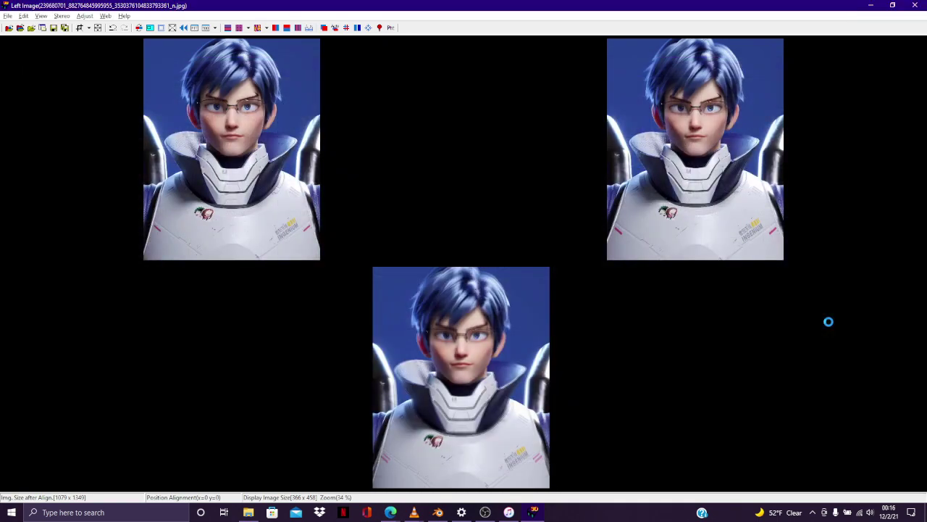
In Easy Adjustment with an enlarged preview, set the right image's barrel distortion correction to 60.0.
{"action": "left_click", "coordinate": [324, 28]}
{"action": "left_click", "coordinate": [45, 135]}
{"action": "left_click_drag", "start_coordinate": [68, 218], "coordinate": [82, 225]}
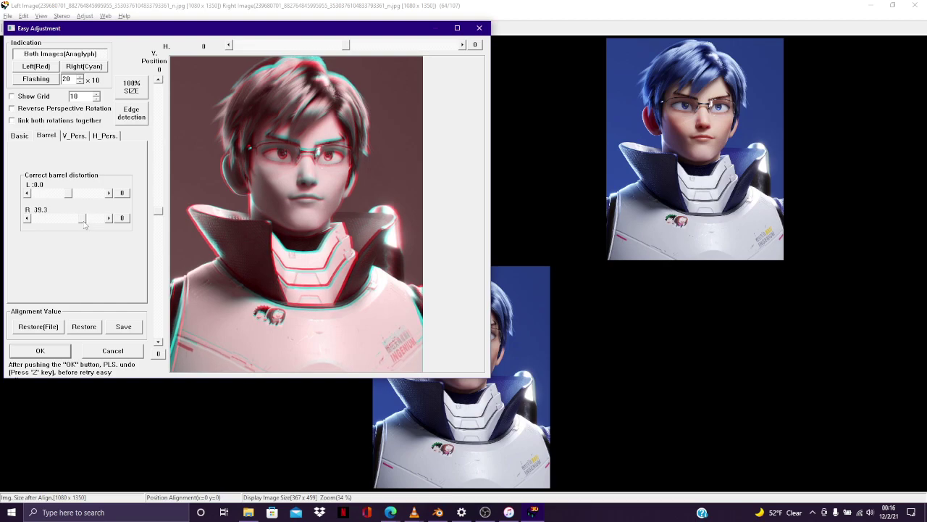
{"action": "left_click", "coordinate": [457, 28]}
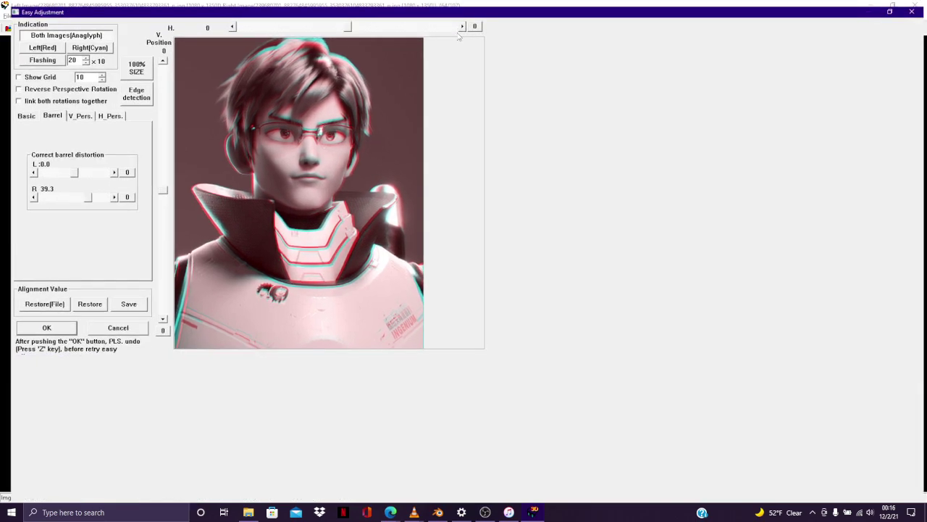
{"action": "left_click_drag", "start_coordinate": [80, 194], "coordinate": [86, 194]}
{"action": "left_click", "coordinate": [104, 194]}
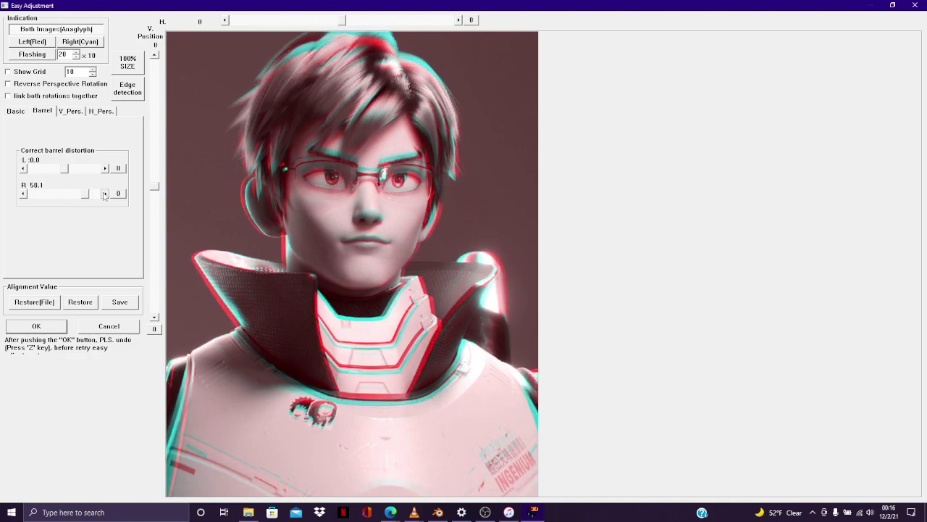
{"action": "left_click", "coordinate": [105, 193]}
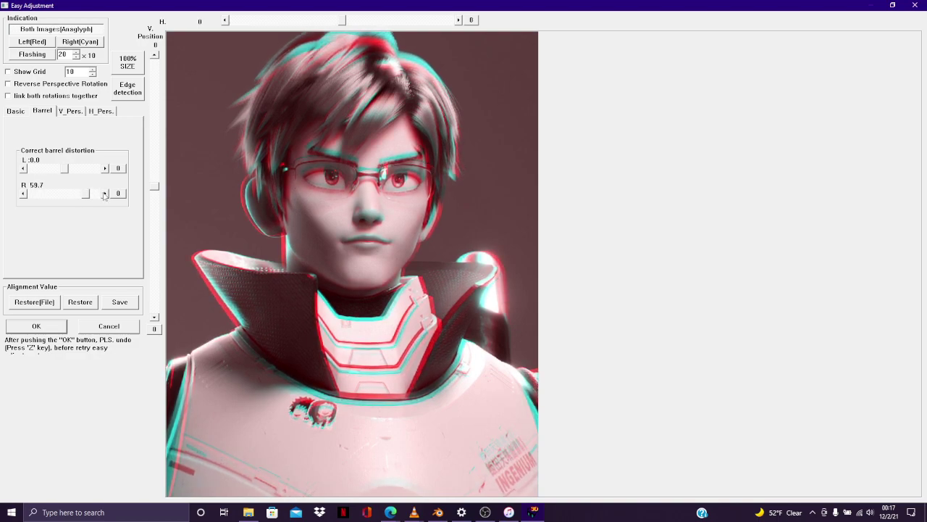
Raise the left image's barrel distortion correction to about 29 and apply the adjustment.
{"action": "left_click_drag", "start_coordinate": [65, 171], "coordinate": [78, 174]}
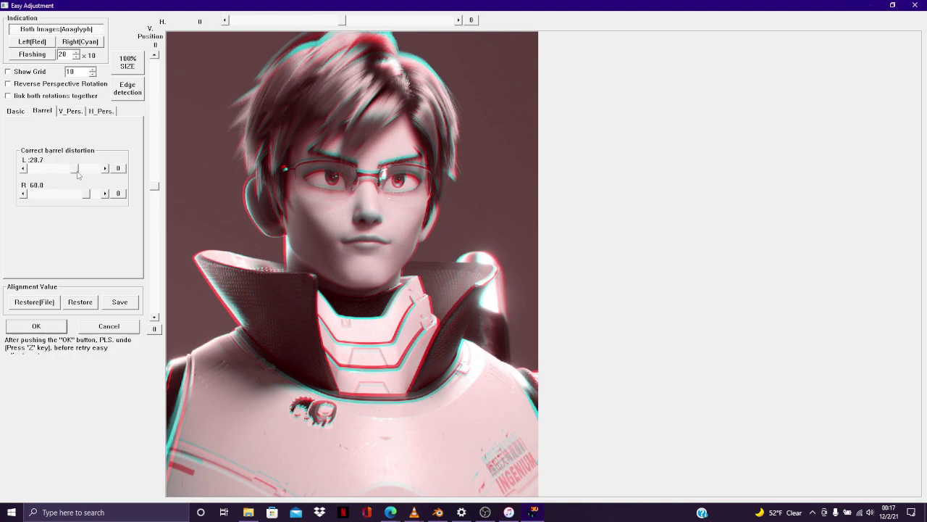
{"action": "left_click", "coordinate": [104, 168]}
{"action": "left_click", "coordinate": [35, 326]}
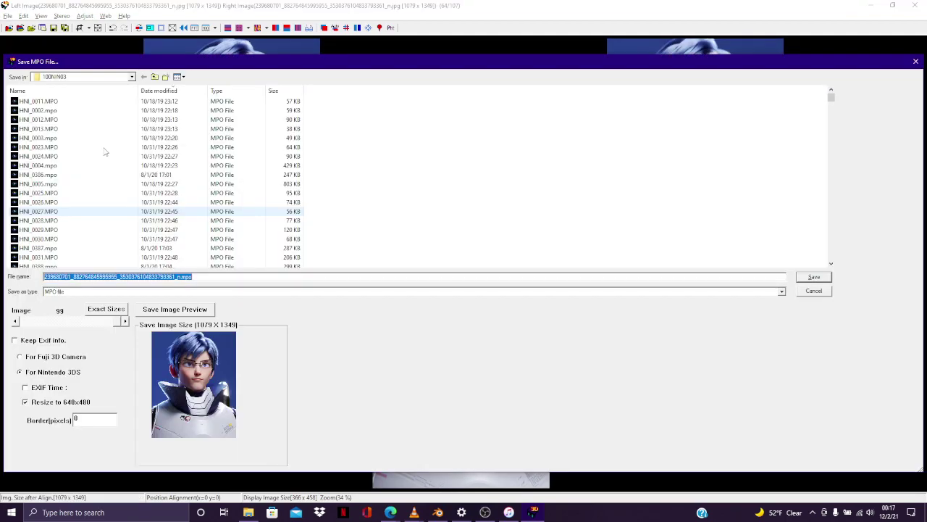
Save the adjusted stereo pair as HNI_0996.mpo in the 100NIN03 folder.
{"action": "left_click", "coordinate": [67, 102]}
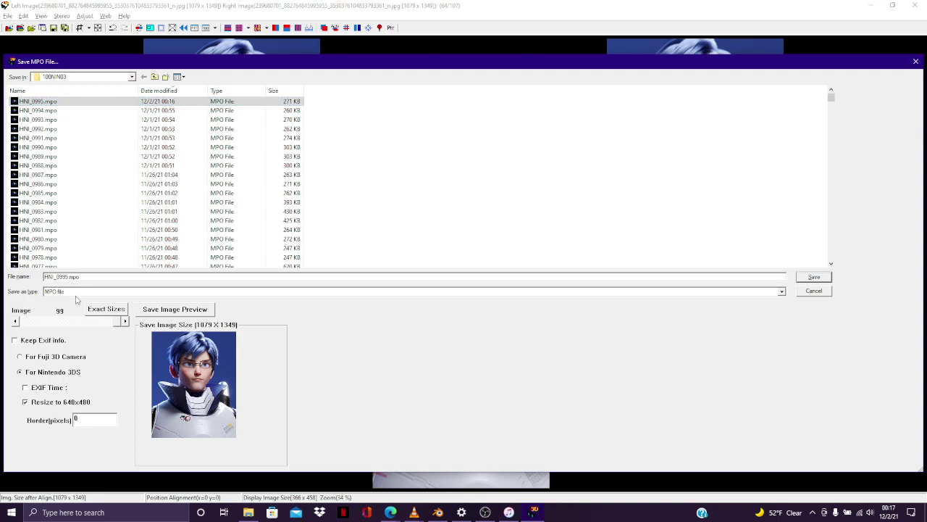
{"action": "key", "text": "Return"}
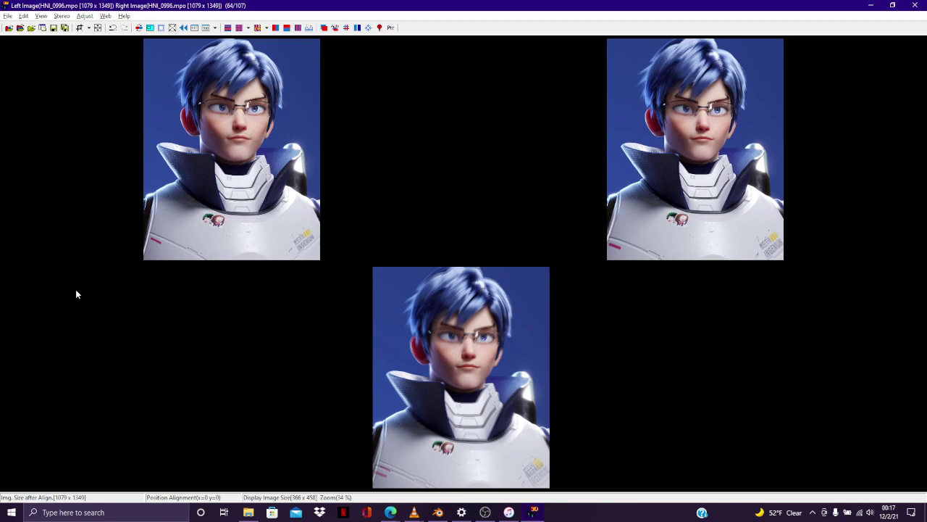
Open the image file beginning 239351866 from the MHA folder.
{"action": "left_click", "coordinate": [20, 27]}
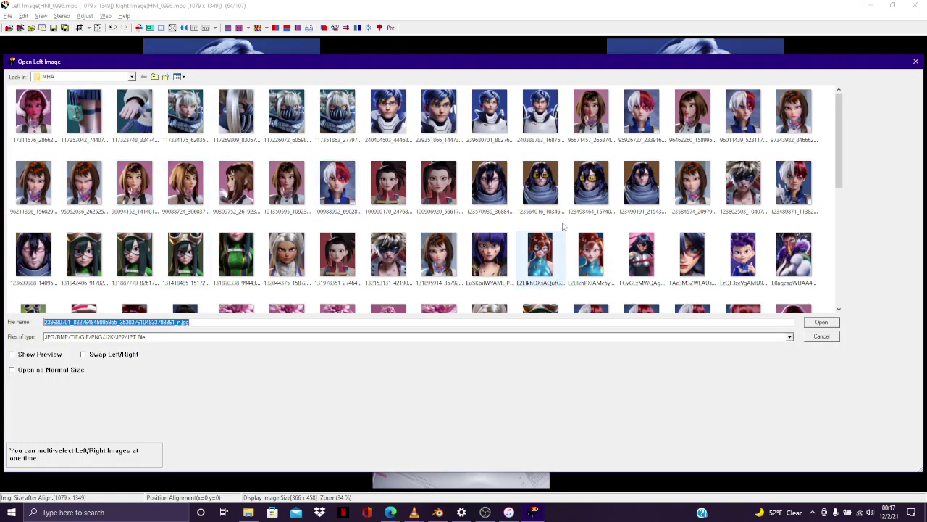
{"action": "left_click", "coordinate": [439, 112]}
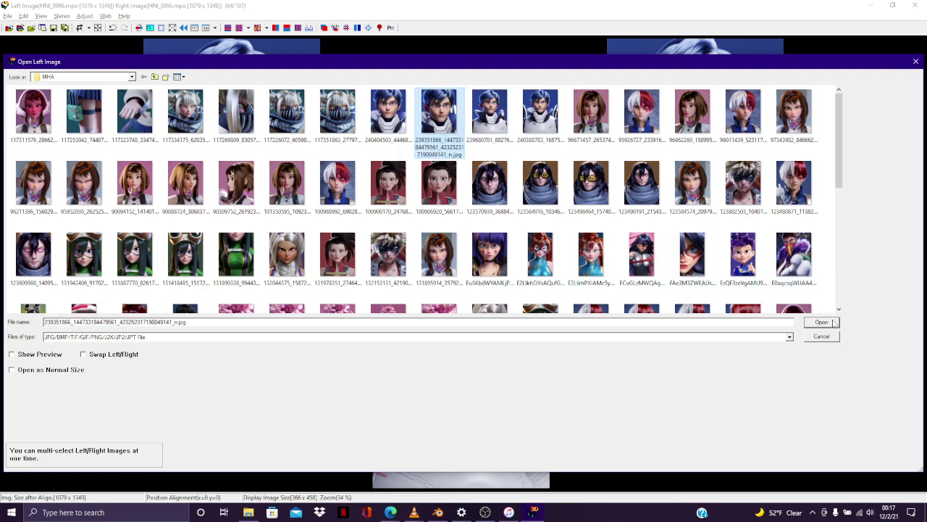
{"action": "left_click", "coordinate": [821, 322]}
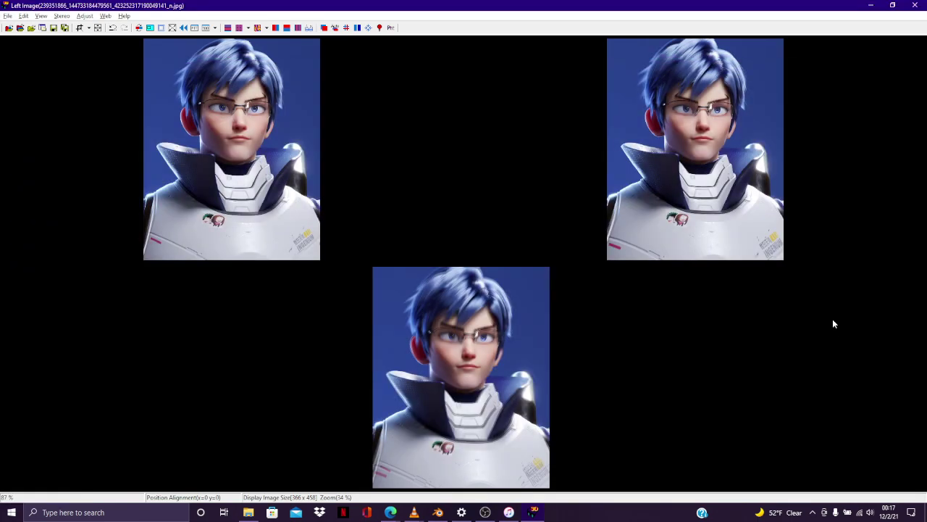
Open Easy Adjustment in a maximized window and set the right image's barrel distortion correction to 40.0.
{"action": "left_click", "coordinate": [324, 27]}
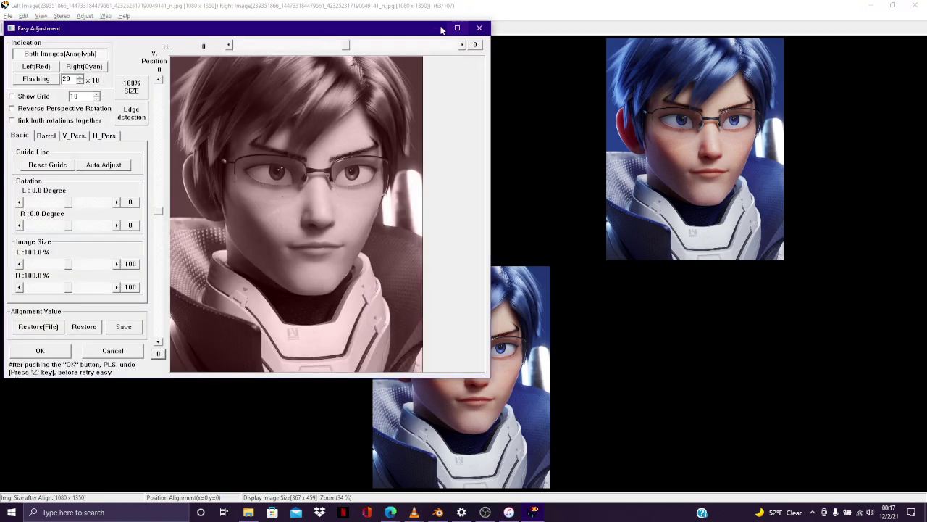
{"action": "left_click", "coordinate": [456, 28]}
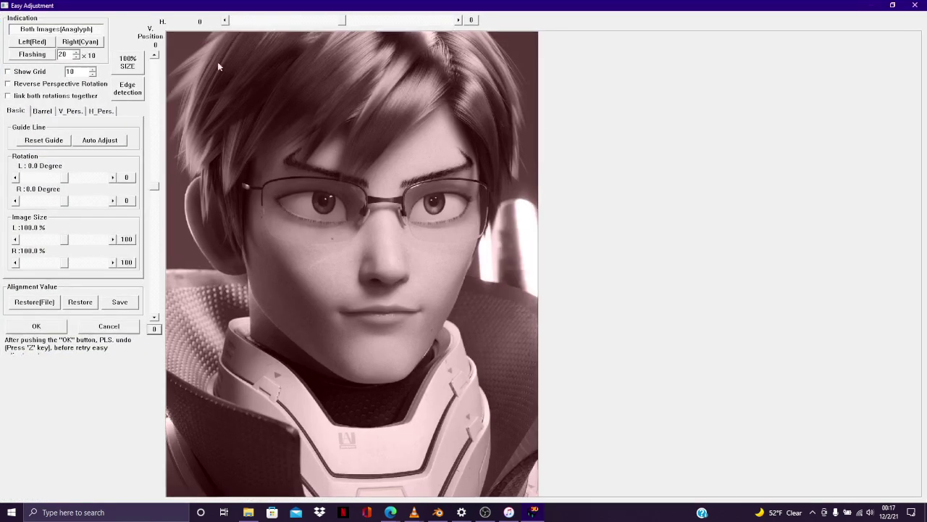
{"action": "left_click", "coordinate": [41, 111]}
{"action": "left_click", "coordinate": [76, 196]}
{"action": "left_click_drag", "start_coordinate": [76, 199], "coordinate": [83, 200]}
{"action": "left_click", "coordinate": [105, 194]}
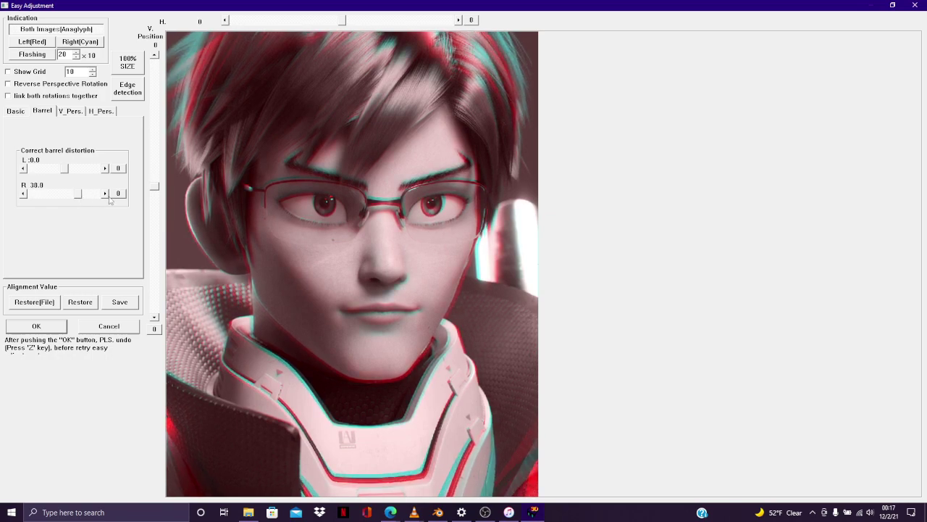
{"action": "left_click", "coordinate": [105, 195]}
{"action": "left_click", "coordinate": [105, 194]}
{"action": "left_click", "coordinate": [105, 194]}
{"action": "left_click", "coordinate": [105, 194]}
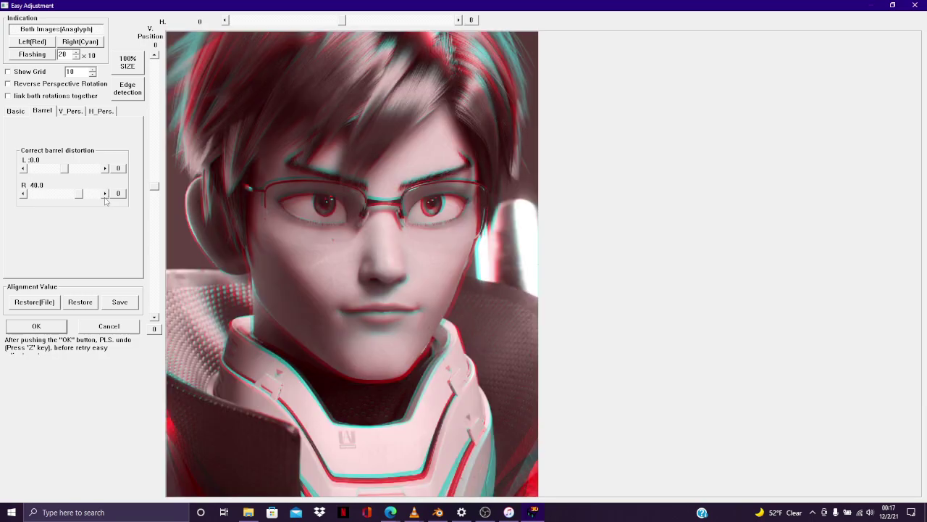
Set the left image's barrel distortion correction to 20.0 and apply the adjustment.
{"action": "key", "text": "XF86AudioLowerVolume"}
{"action": "key", "text": "XF86AudioLowerVolume"}
{"action": "left_click", "coordinate": [105, 168]}
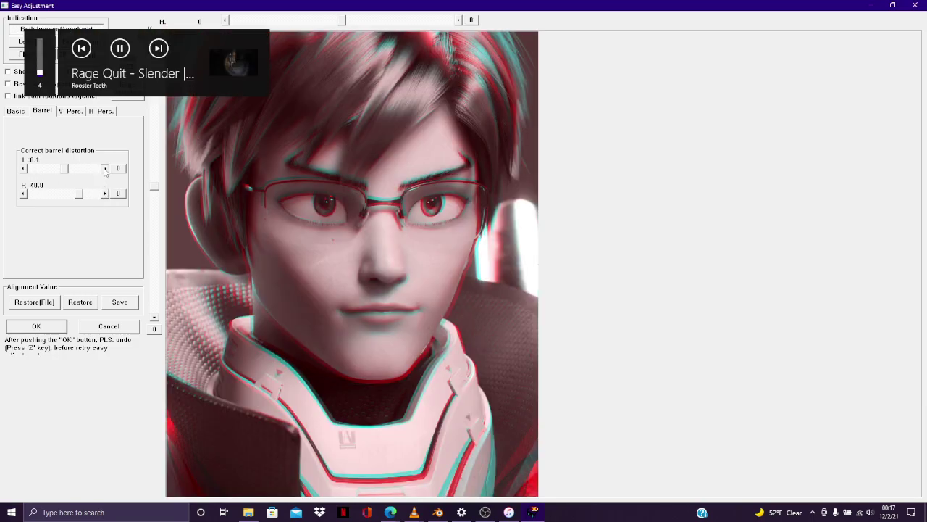
{"action": "left_click_drag", "start_coordinate": [105, 169], "coordinate": [71, 170]}
{"action": "key", "text": "XF86AudioRaiseVolume"}
{"action": "key", "text": "XF86AudioRaiseVolume"}
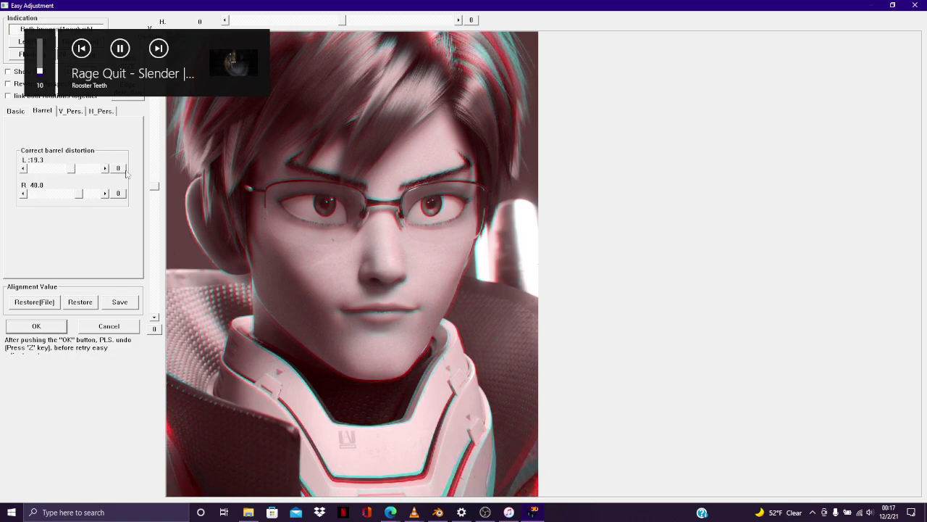
{"action": "left_click", "coordinate": [105, 169]}
{"action": "left_click", "coordinate": [105, 168]}
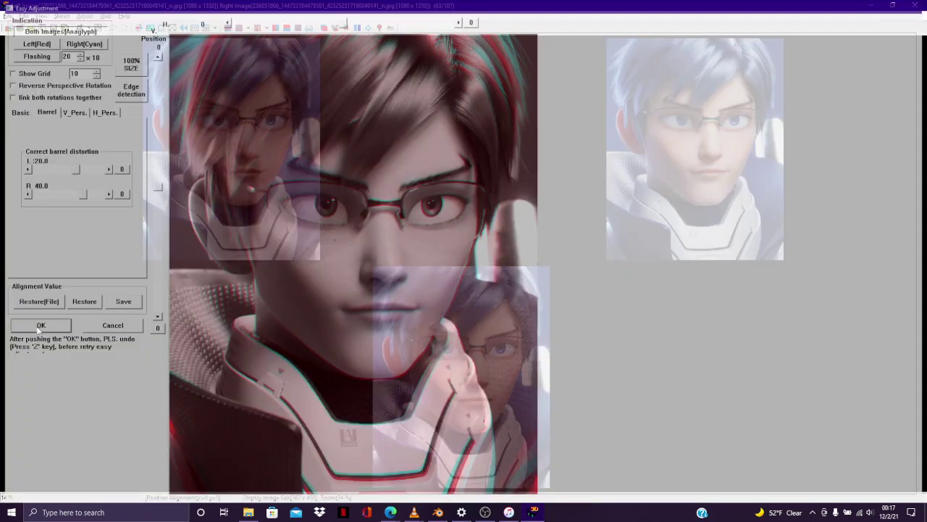
{"action": "left_click", "coordinate": [37, 326]}
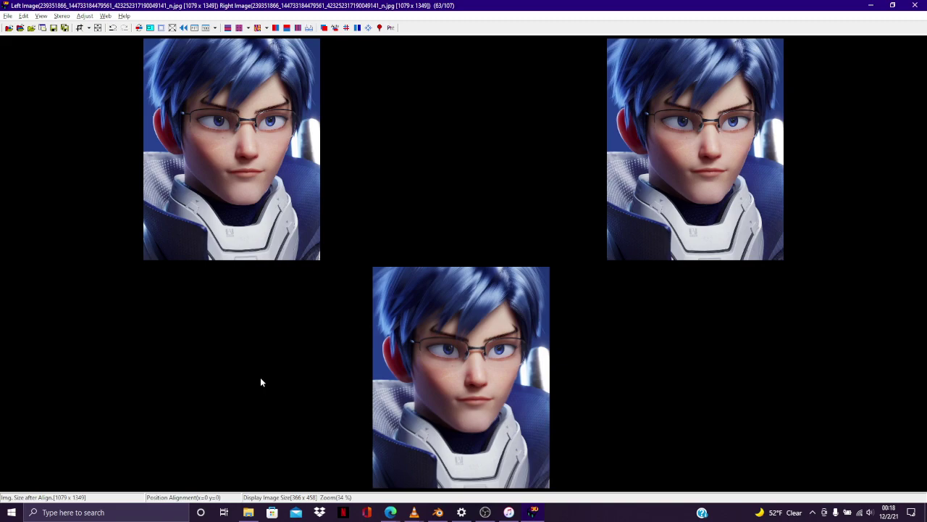
Save the stereo pair as HNI_0997.mpo, basing the file name on HNI_0996.mpo in the 100NIN03 folder.
{"action": "key", "text": "ctrl+s"}
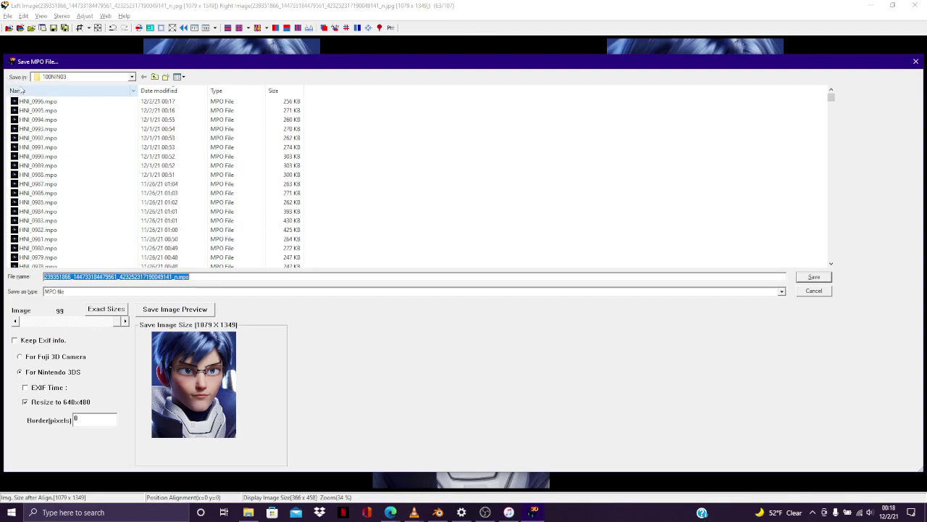
{"action": "left_click", "coordinate": [39, 102]}
{"action": "left_click", "coordinate": [69, 276]}
{"action": "key", "text": "BackSpace"}
{"action": "type", "text": "7"}
{"action": "key", "text": "Return"}
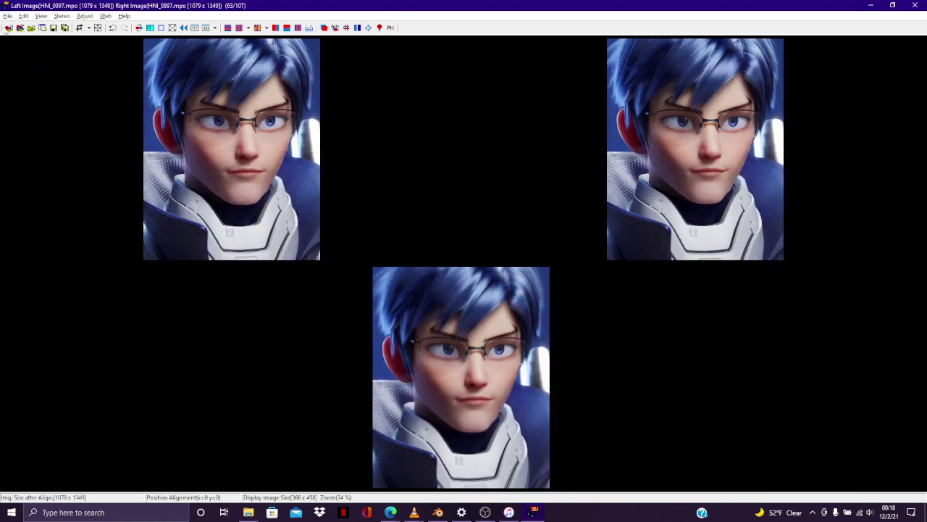
Open the image file beginning 240404503 from the MHA folder.
{"action": "left_click", "coordinate": [20, 27]}
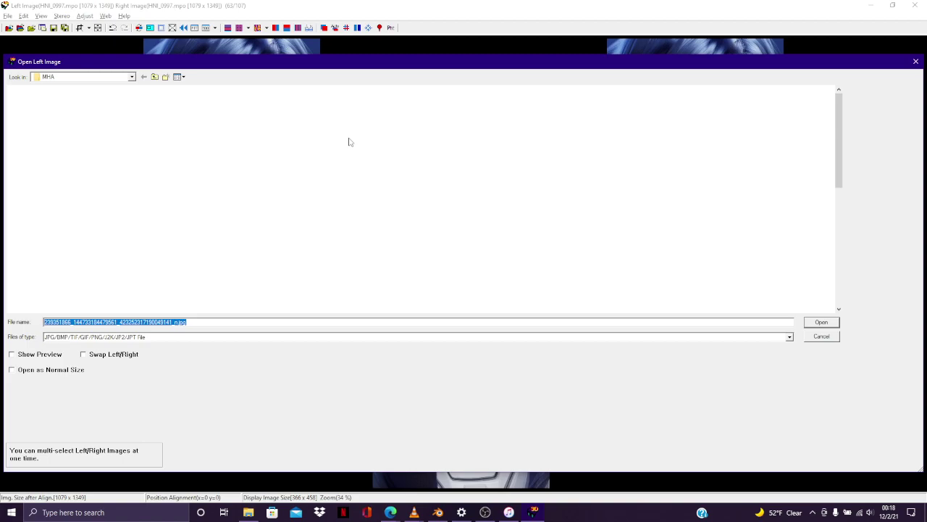
{"action": "left_click", "coordinate": [391, 115]}
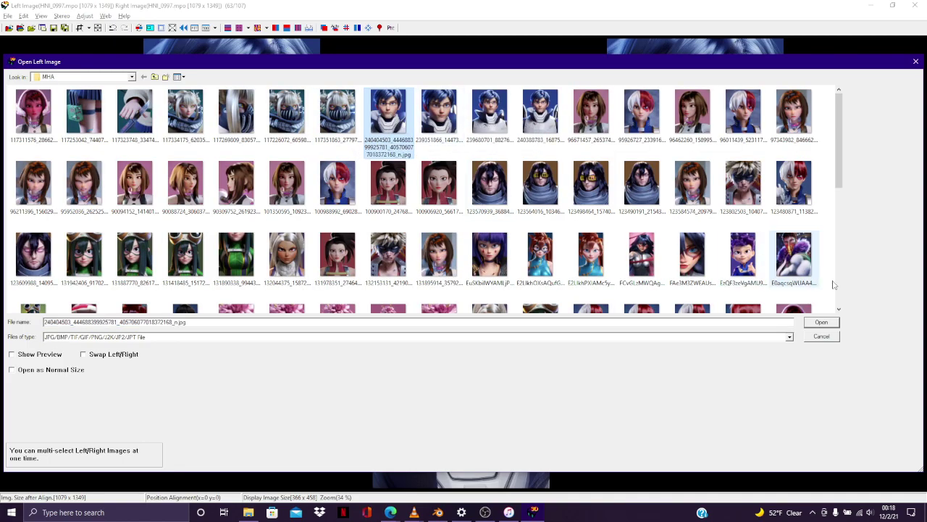
{"action": "left_click", "coordinate": [817, 323]}
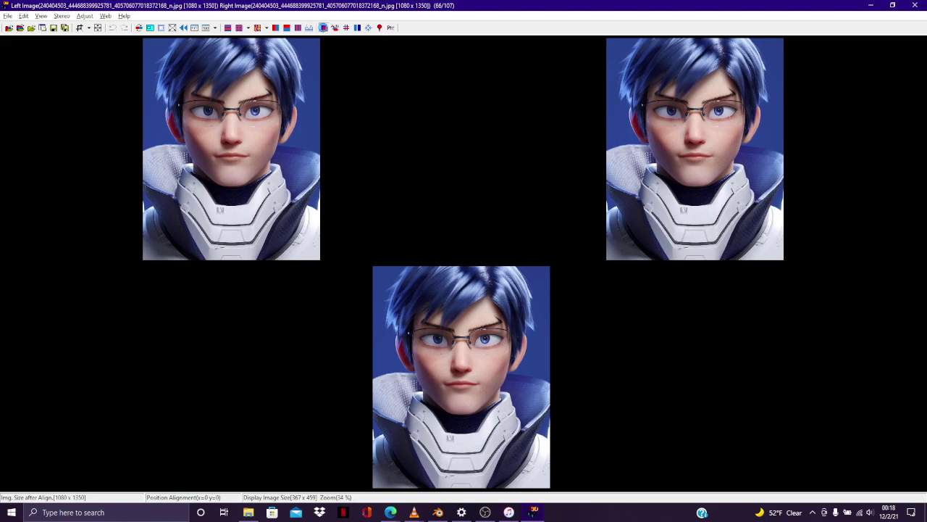
Open Easy Adjustment and set the right image's barrel distortion correction to 60.0.
{"action": "key", "text": "alt+e"}
{"action": "left_click", "coordinate": [44, 140]}
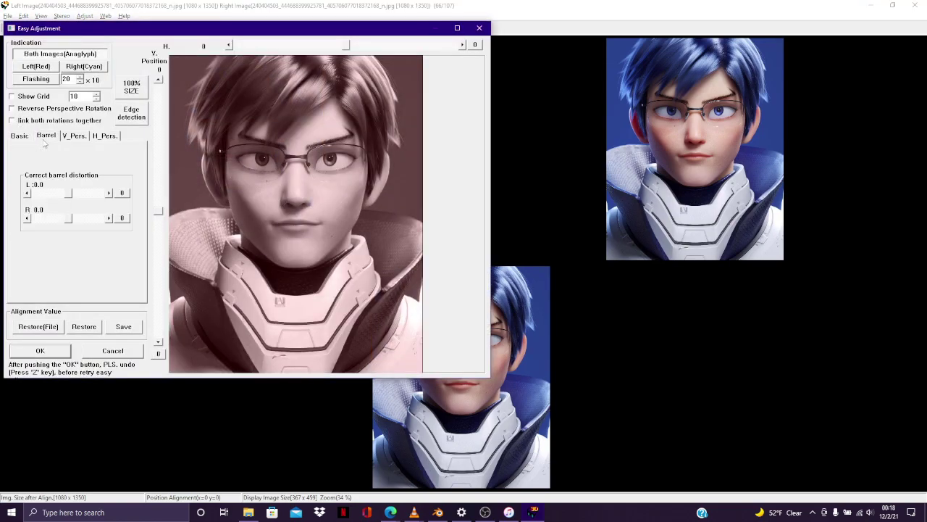
{"action": "left_click_drag", "start_coordinate": [69, 218], "coordinate": [81, 218]}
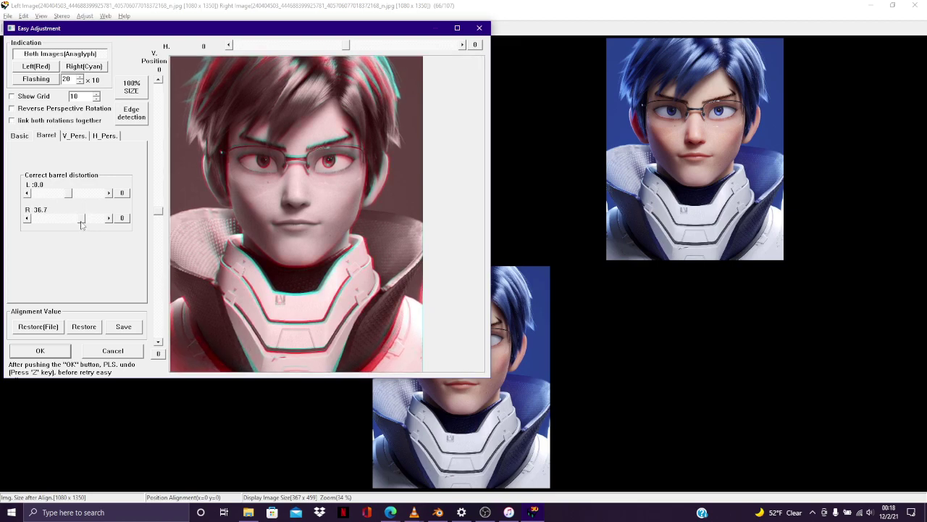
{"action": "left_click_drag", "start_coordinate": [81, 224], "coordinate": [88, 224]}
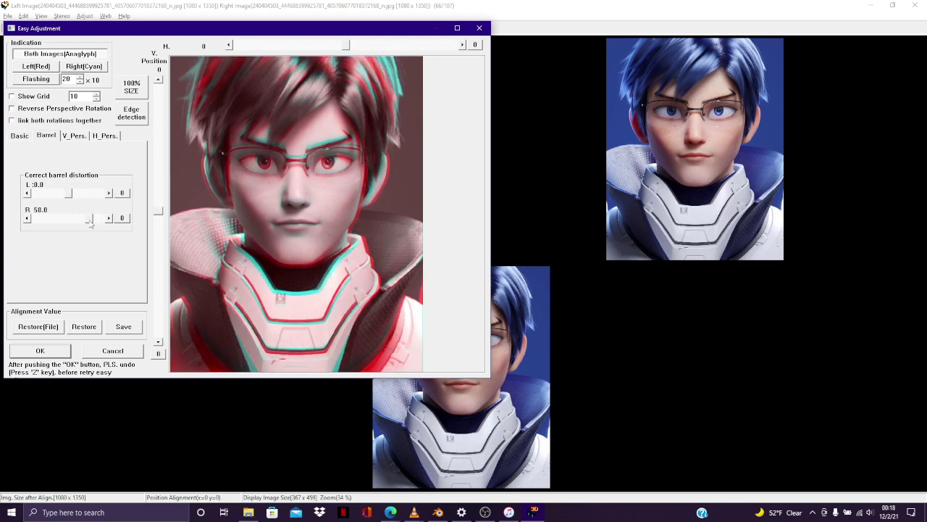
{"action": "left_click", "coordinate": [108, 219]}
{"action": "left_click", "coordinate": [26, 218]}
Set the left image's barrel distortion correction to 30.0 and apply the adjustment.
{"action": "left_click_drag", "start_coordinate": [70, 196], "coordinate": [81, 198]}
{"action": "left_click", "coordinate": [28, 194]}
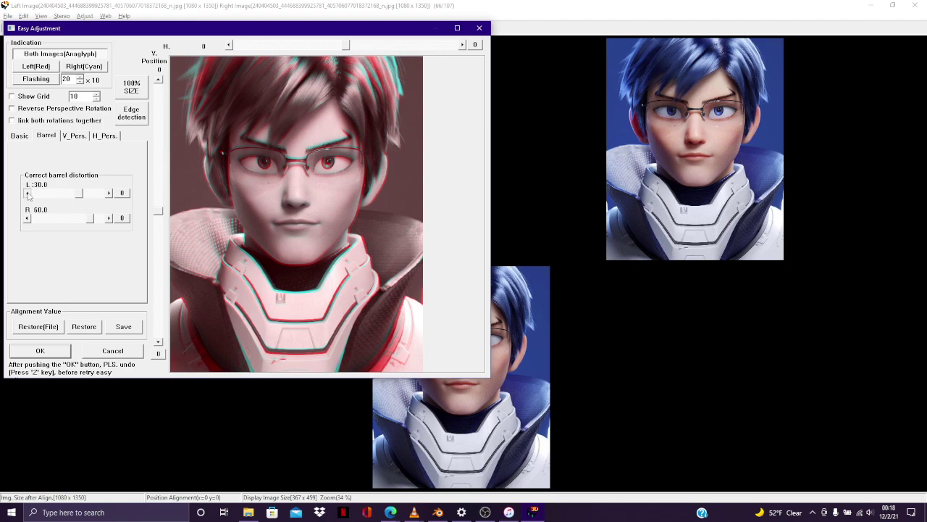
{"action": "left_click", "coordinate": [64, 351]}
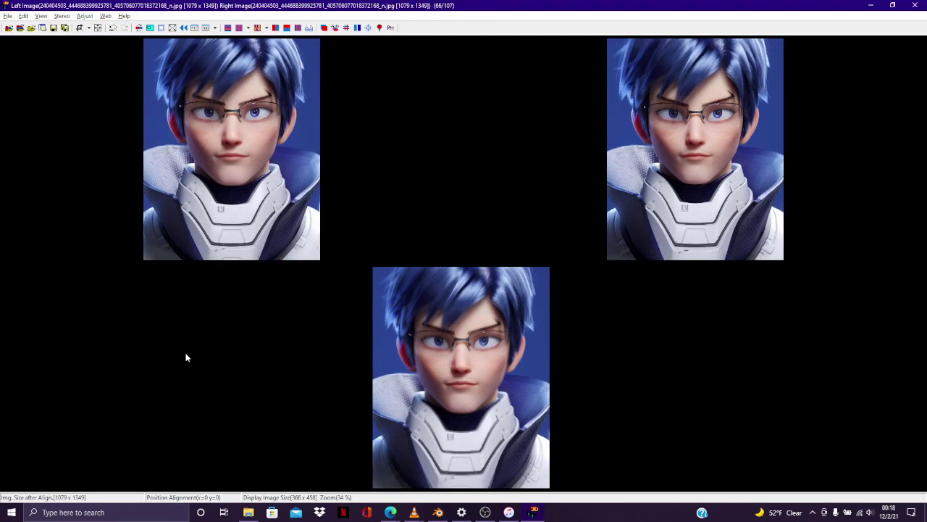
Save the stereo pair as HNI_0998.mpo, basing the file name on HNI_0997.mpo in the 100NIN03 folder.
{"action": "key", "text": "ctrl+s"}
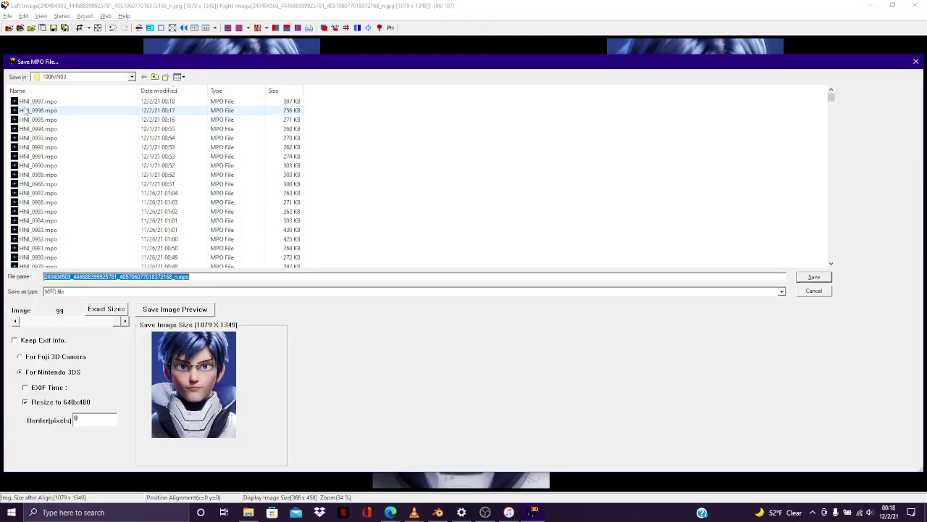
{"action": "left_click", "coordinate": [54, 101]}
{"action": "left_click", "coordinate": [67, 276]}
{"action": "key", "text": "BackSpace"}
{"action": "key", "text": "BackSpace"}
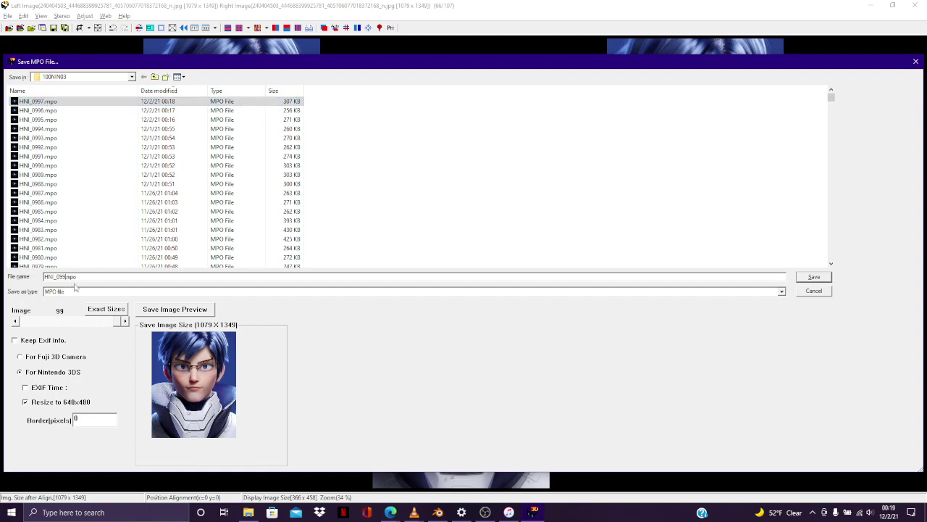
{"action": "type", "text": "8."}
{"action": "key", "text": "Return"}
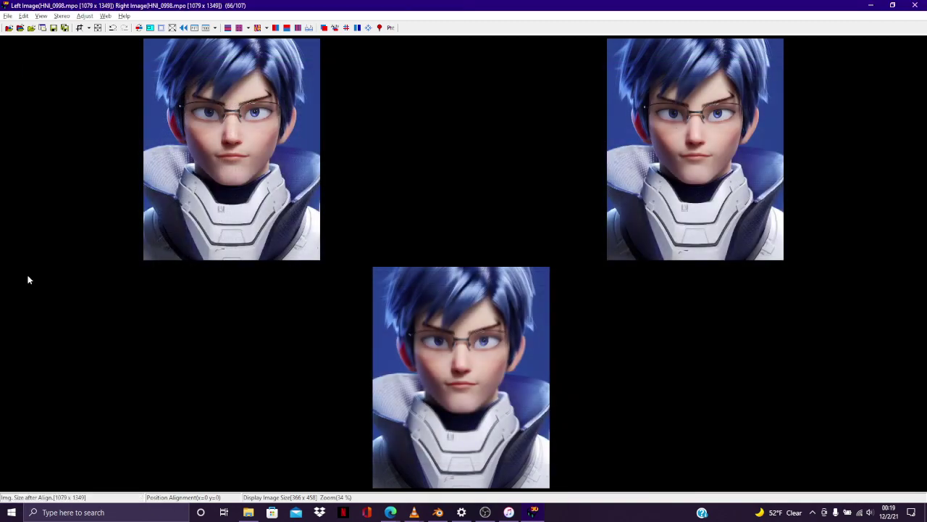
Open the image file beginning 117351863 from the MHA folder as both the left and right image.
{"action": "left_click", "coordinate": [9, 27]}
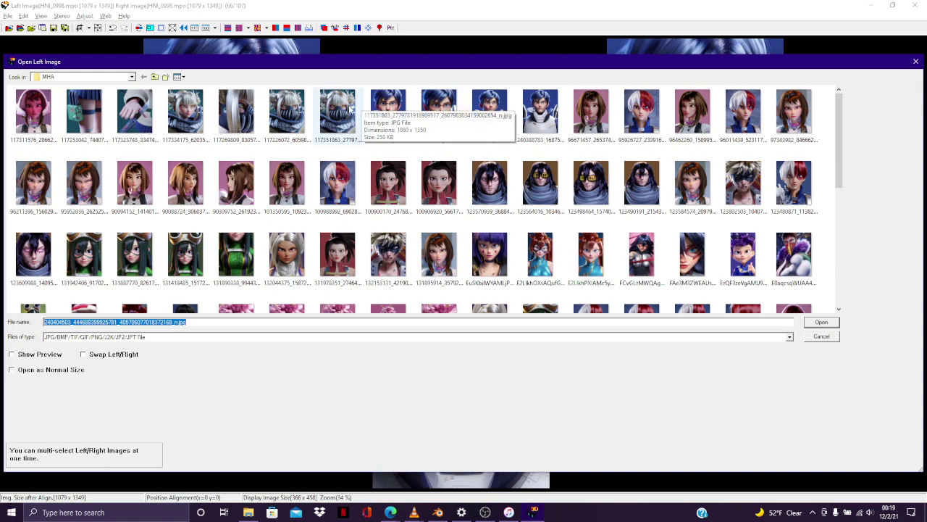
{"action": "left_click", "coordinate": [353, 108]}
{"action": "left_click", "coordinate": [822, 322]}
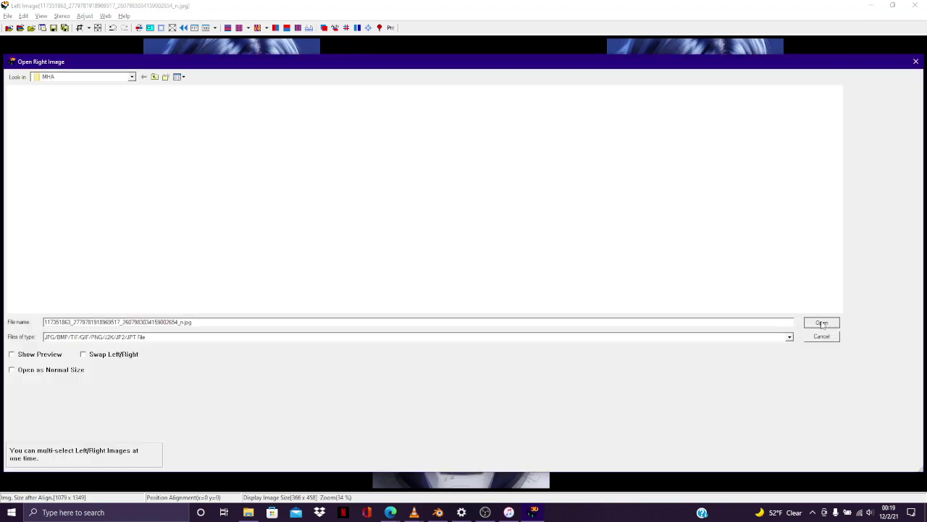
{"action": "left_click", "coordinate": [821, 322]}
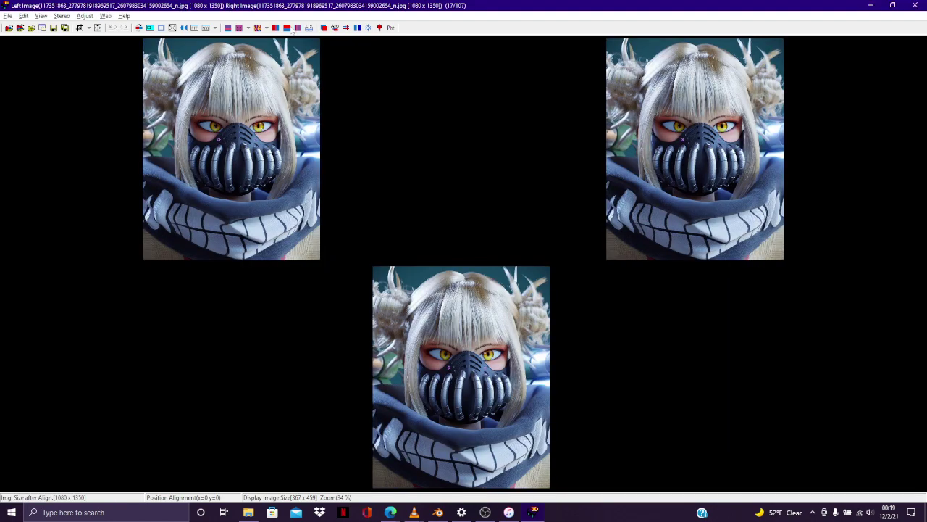
Open Easy Adjustment and set the right image's barrel distortion correction to 40.0.
{"action": "left_click", "coordinate": [324, 27]}
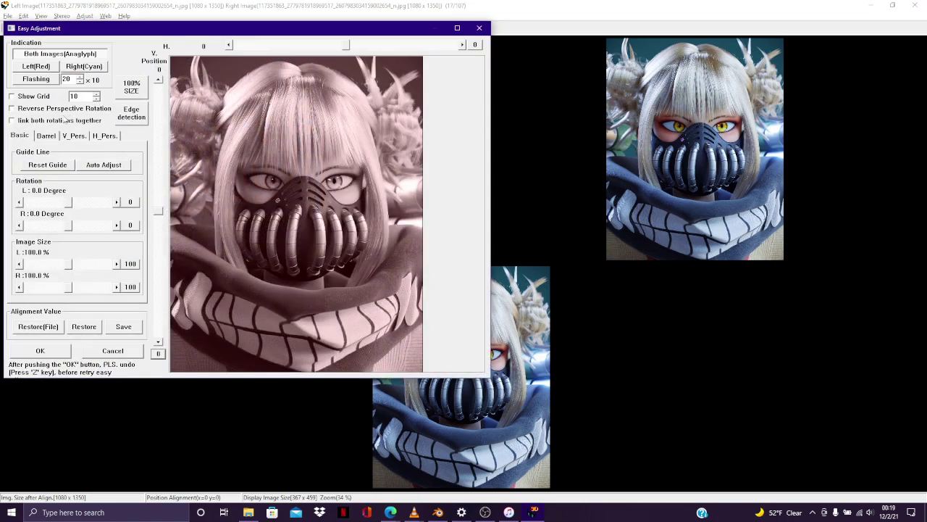
{"action": "left_click", "coordinate": [46, 136]}
{"action": "left_click_drag", "start_coordinate": [70, 219], "coordinate": [86, 227]}
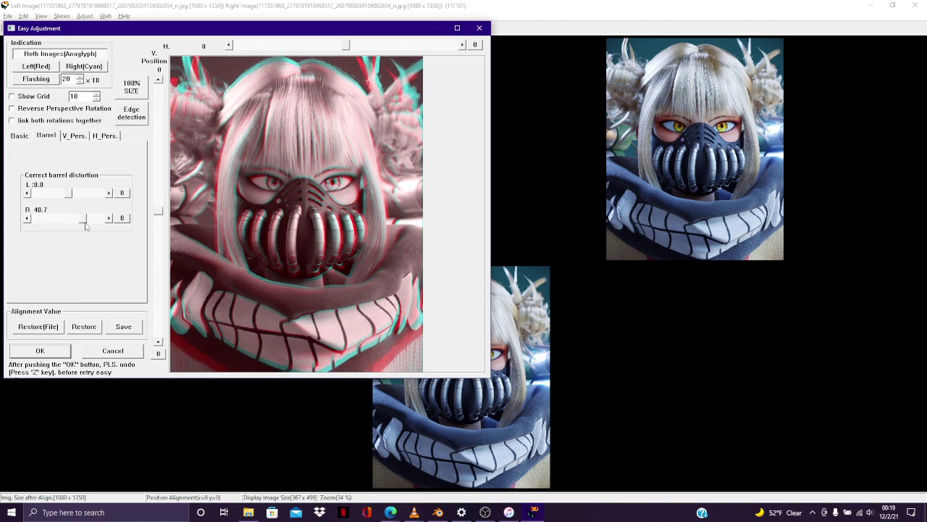
{"action": "left_click", "coordinate": [27, 219]}
{"action": "left_click", "coordinate": [108, 218]}
{"action": "left_click", "coordinate": [109, 218]}
Set the left image's barrel distortion correction to about 20 and apply the adjustment.
{"action": "left_click_drag", "start_coordinate": [68, 194], "coordinate": [76, 197]}
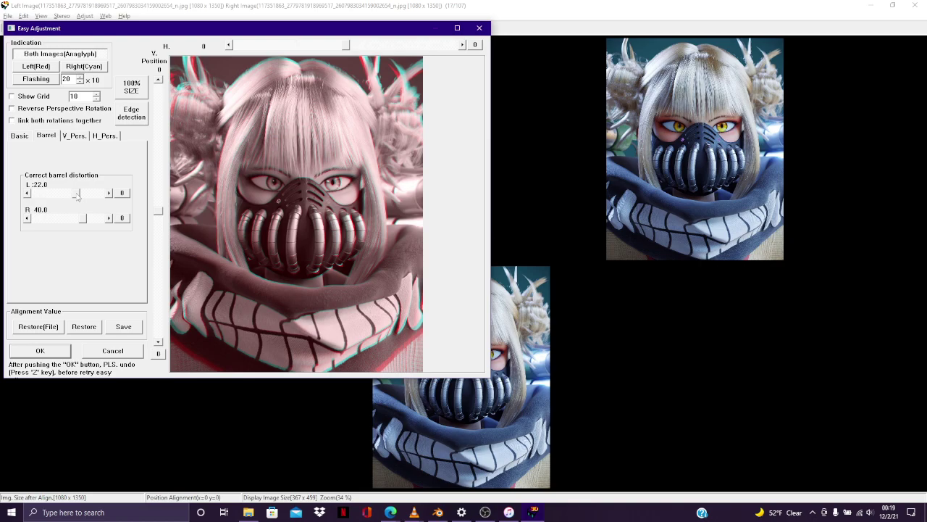
{"action": "left_click", "coordinate": [27, 193]}
{"action": "left_click", "coordinate": [26, 193]}
{"action": "left_click", "coordinate": [27, 193]}
{"action": "left_click", "coordinate": [40, 350]}
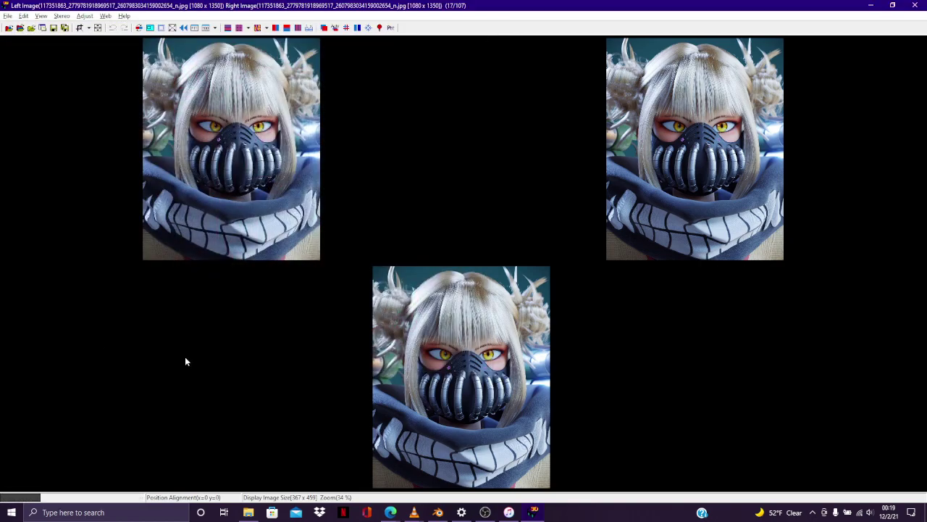
Save the stereo pair as HNI_0999.mpo in the 100NIN03 folder, basing the file name on HNI_0998.mpo.
{"action": "key", "text": "ctrl+s"}
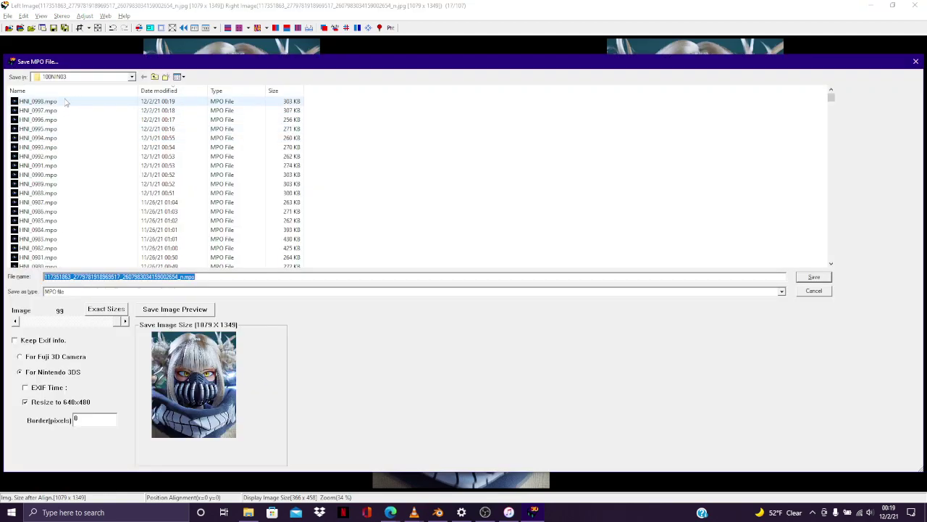
{"action": "left_click", "coordinate": [64, 101]}
{"action": "left_click", "coordinate": [67, 276]}
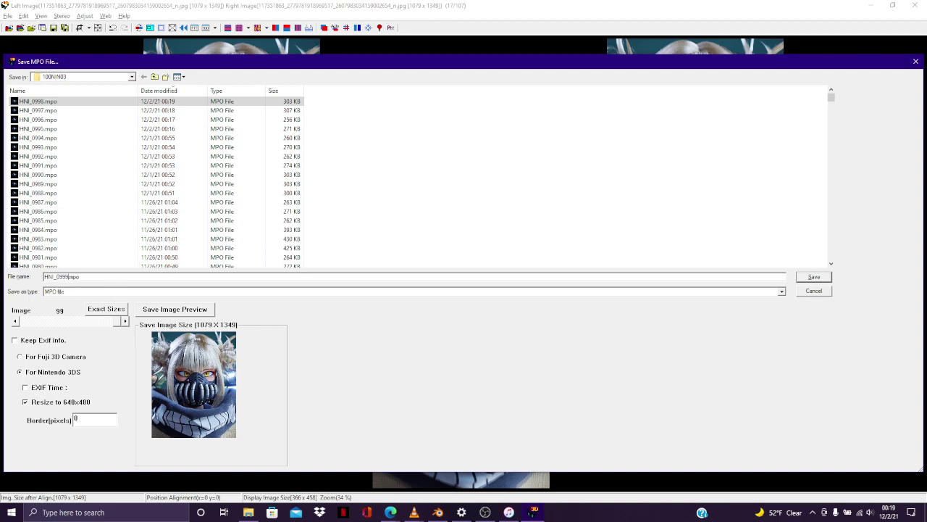
{"action": "key", "text": "Return"}
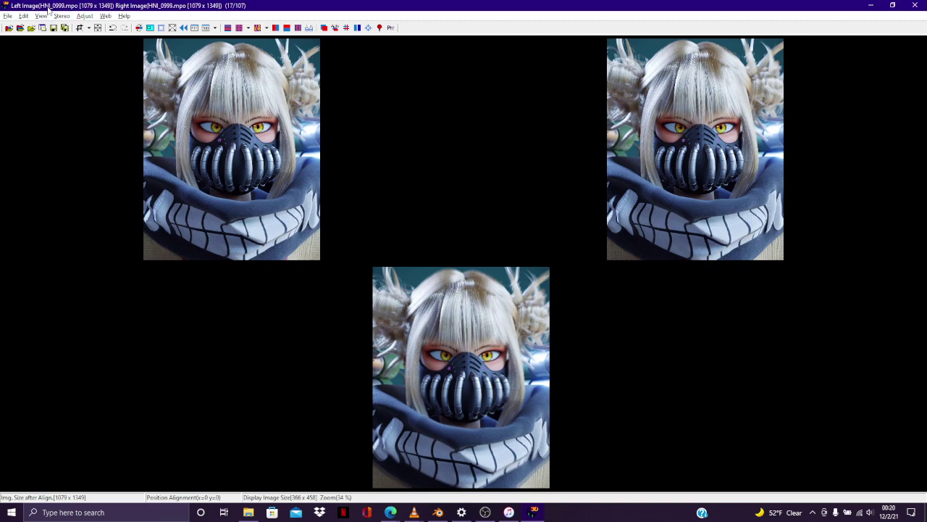
Open the image file beginning 117226072 from the MHA folder as both the left and right image.
{"action": "left_click", "coordinate": [20, 28]}
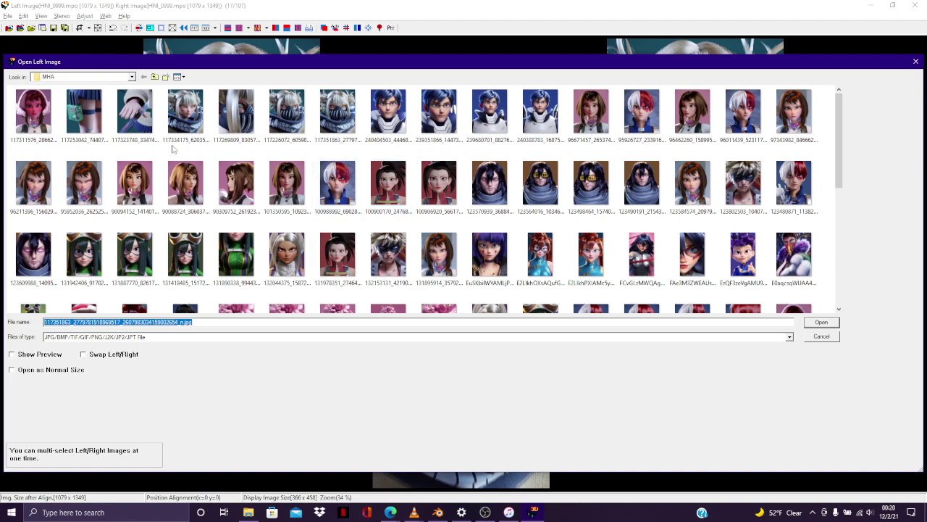
{"action": "left_click", "coordinate": [287, 115]}
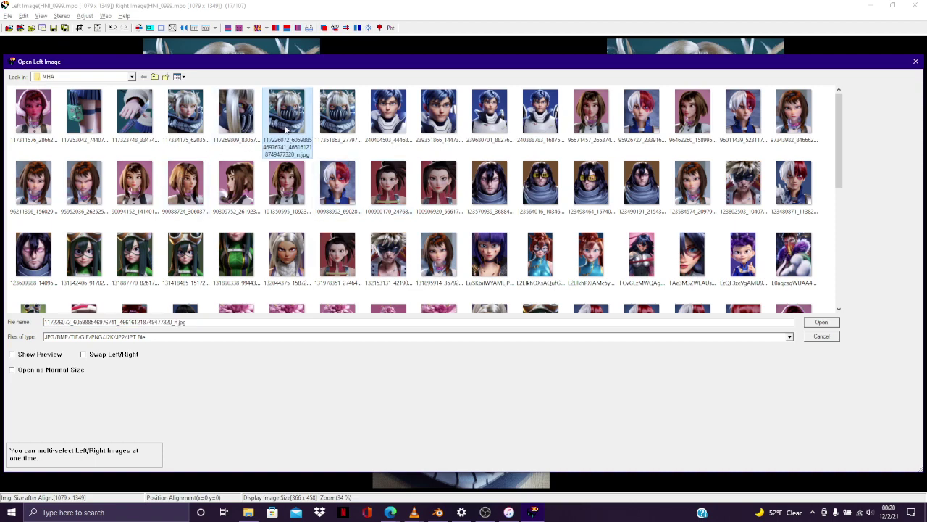
{"action": "left_click", "coordinate": [820, 323]}
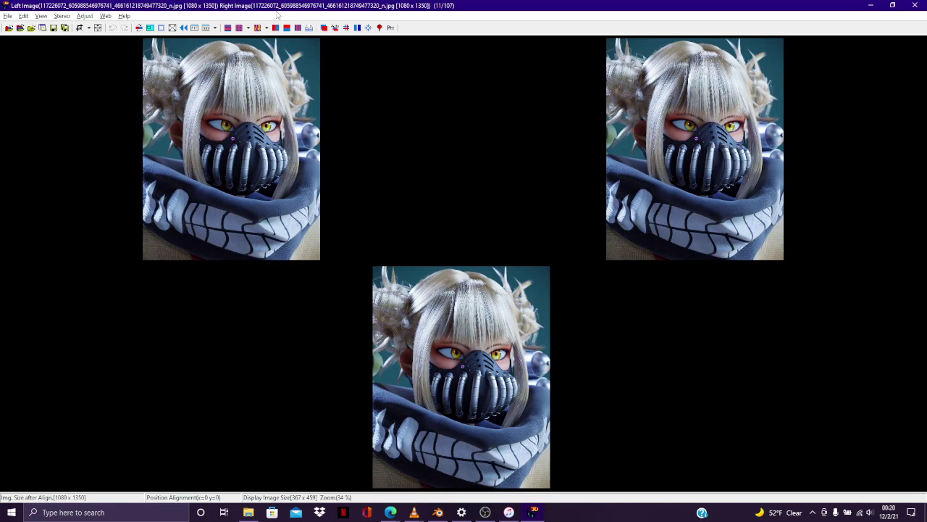
In Easy Adjustment, apply barrel distortion correction of 40.0 to the right image and about 20 to the left image.
{"action": "left_click", "coordinate": [324, 28]}
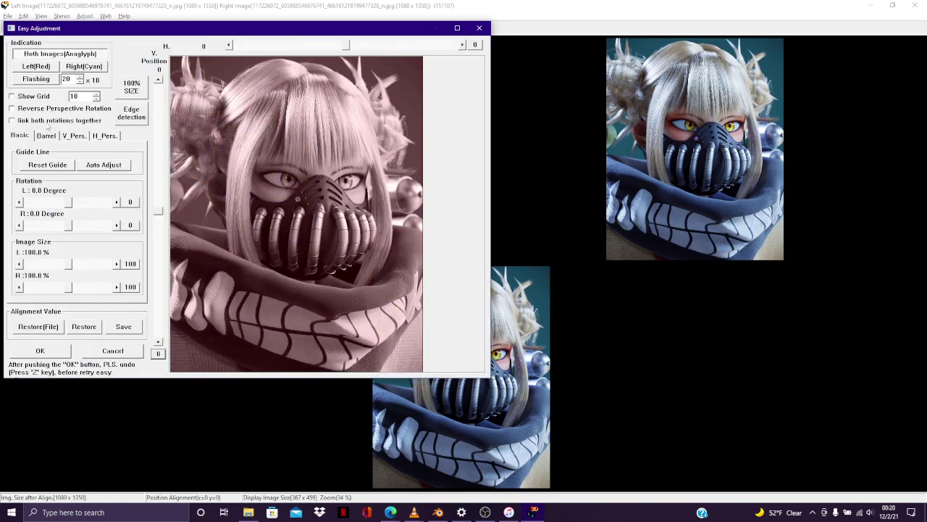
{"action": "left_click", "coordinate": [46, 136]}
{"action": "left_click_drag", "start_coordinate": [67, 221], "coordinate": [83, 226]}
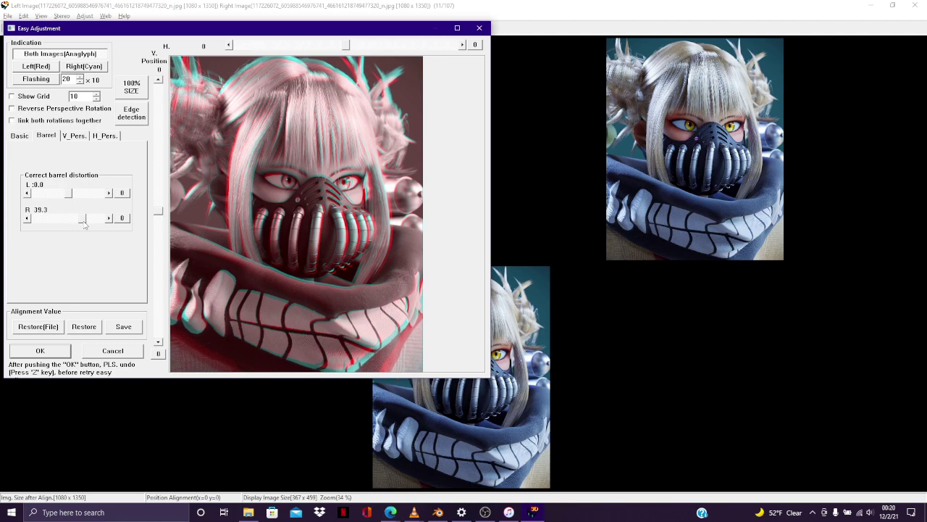
{"action": "left_click", "coordinate": [109, 219]}
{"action": "left_click_drag", "start_coordinate": [71, 195], "coordinate": [77, 200]}
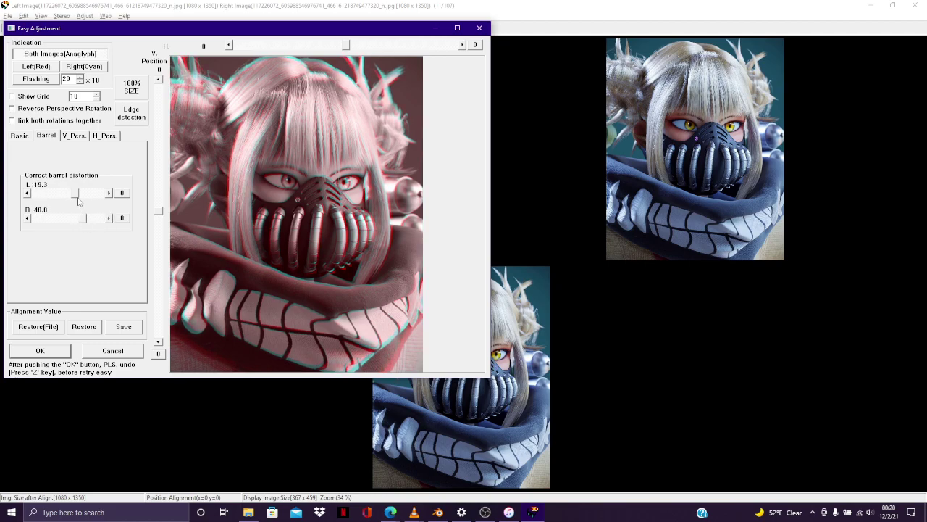
{"action": "left_click", "coordinate": [108, 194]}
{"action": "left_click", "coordinate": [67, 351]}
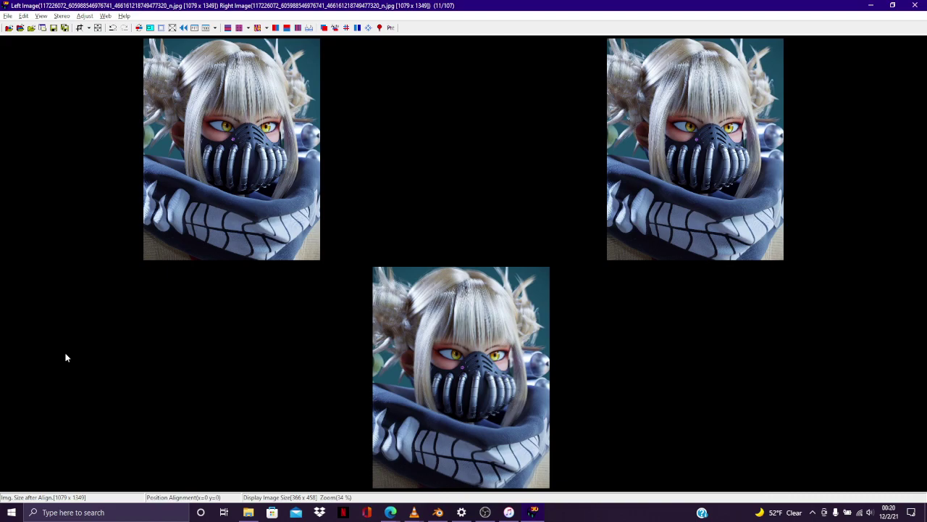
Save the stereo pair as HNI_1000.mpo in the 100NIN03 folder, basing the file name on HNI_0999.mpo.
{"action": "key", "text": "ctrl+s"}
{"action": "left_click", "coordinate": [34, 101]}
{"action": "left_click", "coordinate": [67, 277]}
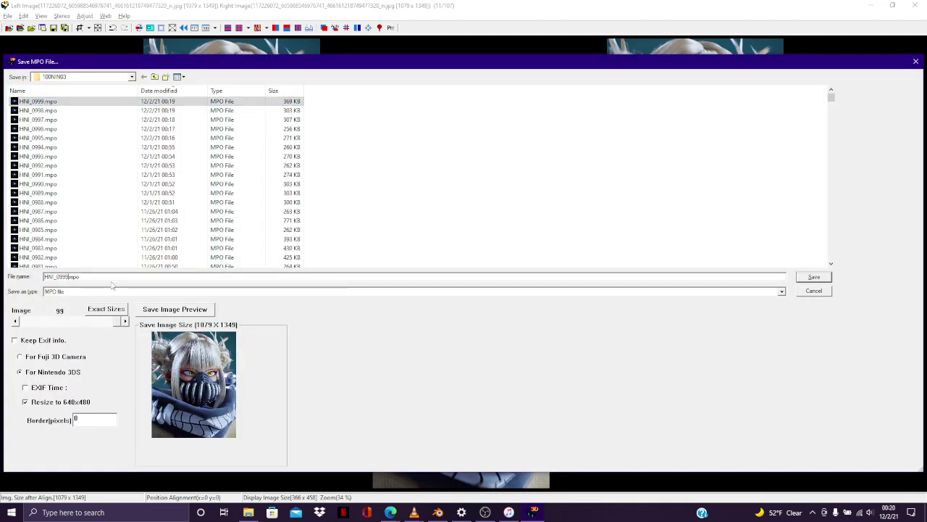
{"action": "type", "text": "1000"}
{"action": "key", "text": "Return"}
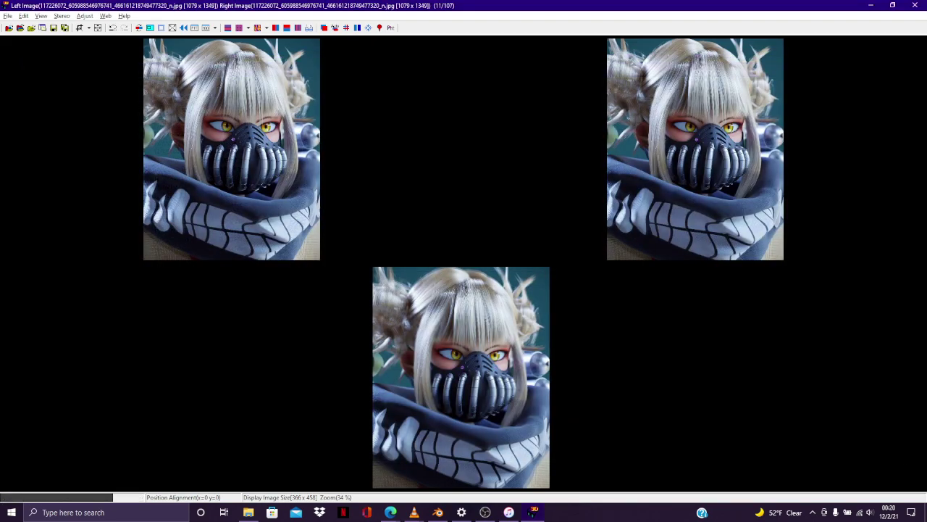
Open the image file beginning 117269809 from the MHA folder as both the left and right image.
{"action": "left_click", "coordinate": [20, 29]}
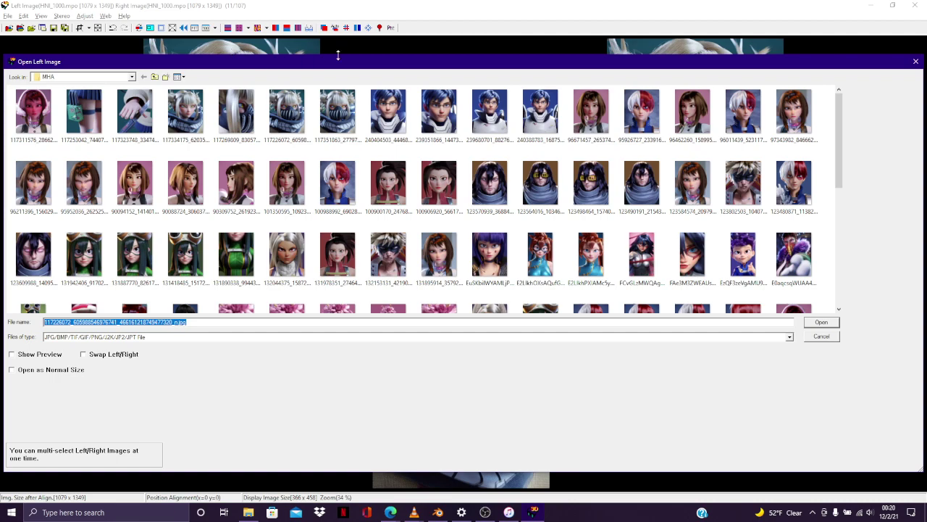
{"action": "left_click", "coordinate": [253, 115]}
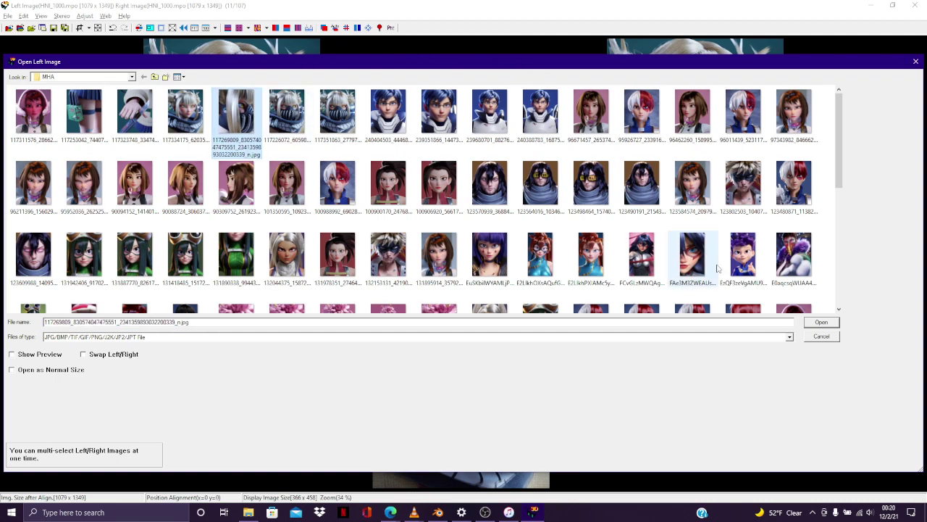
{"action": "left_click", "coordinate": [821, 323]}
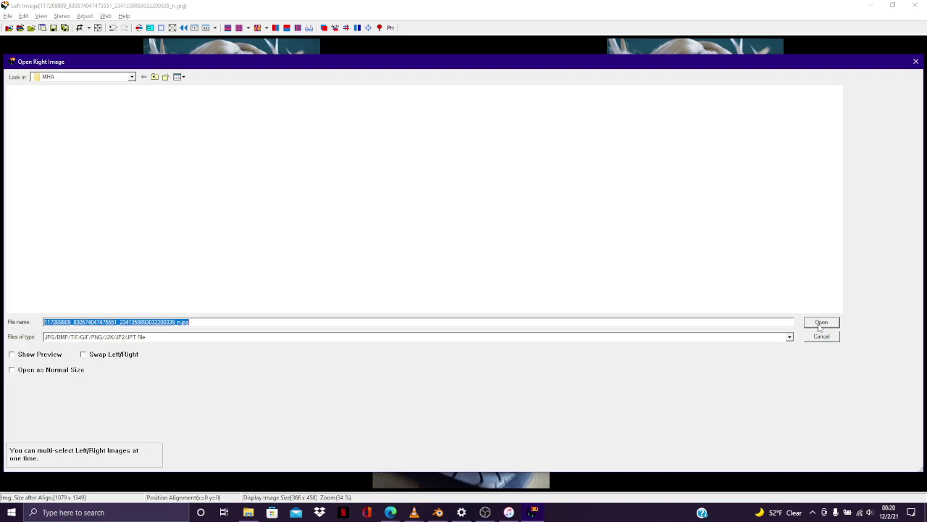
{"action": "left_click", "coordinate": [821, 322]}
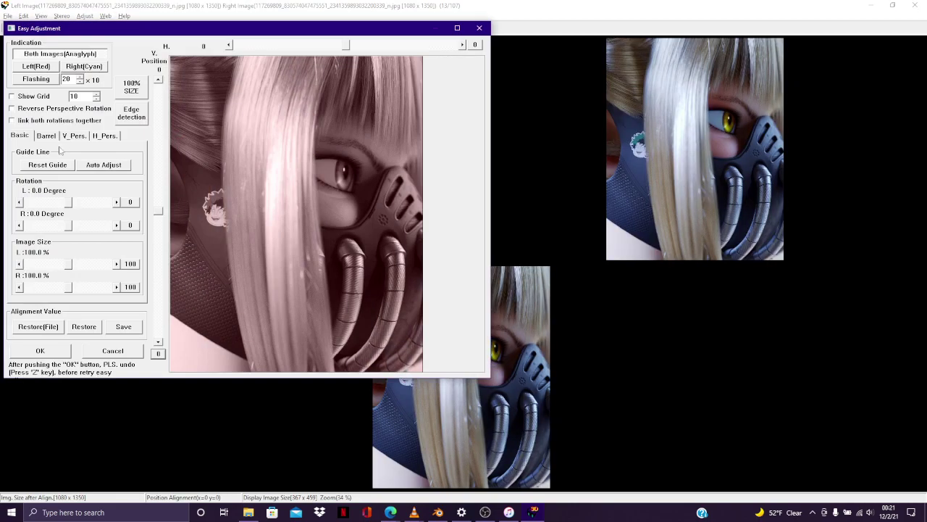
Correct barrel distortion by 40.0 on the right image and about 20 on the left image, and apply the adjustment.
{"action": "left_click", "coordinate": [48, 135]}
{"action": "left_click_drag", "start_coordinate": [69, 218], "coordinate": [82, 218]}
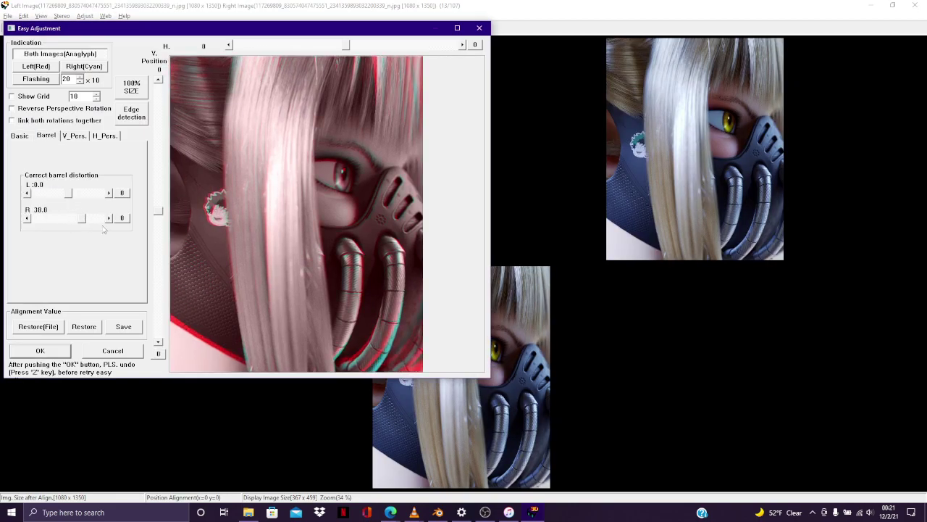
{"action": "left_click", "coordinate": [109, 218]}
{"action": "left_click_drag", "start_coordinate": [70, 194], "coordinate": [75, 195]}
{"action": "left_click", "coordinate": [110, 192]}
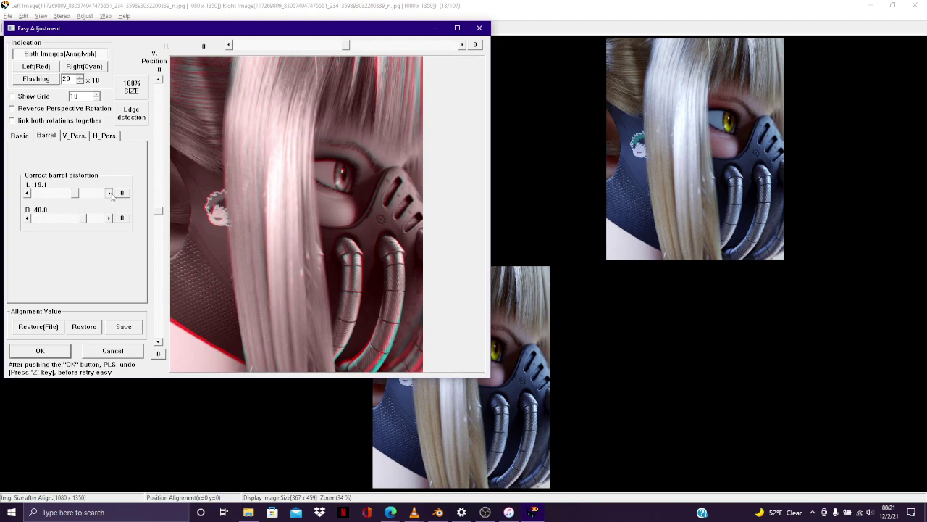
{"action": "left_click", "coordinate": [109, 193]}
{"action": "left_click", "coordinate": [43, 353]}
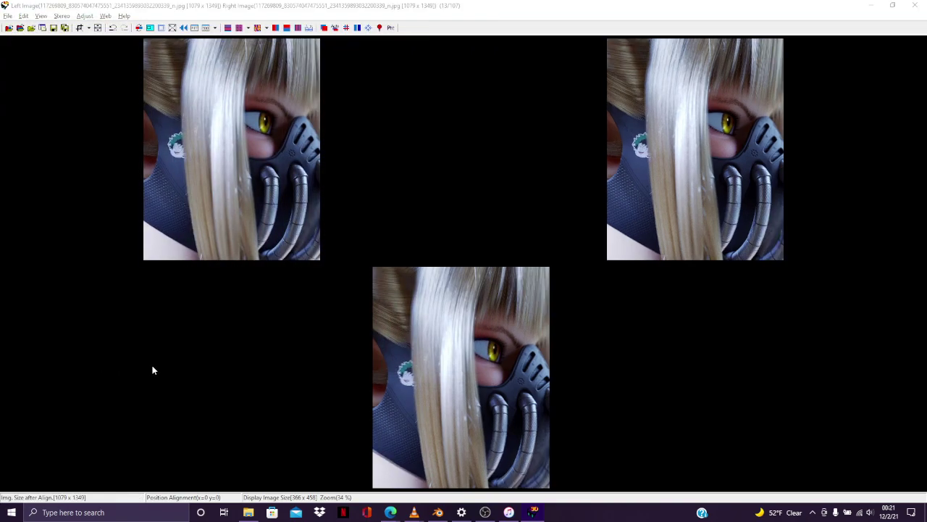
Save the stereo pair as HNI_1001.mpo in the 100NIN03 folder, basing the file name on HNI_1000.mpo.
{"action": "key", "text": "ctrl+s"}
{"action": "left_click", "coordinate": [49, 102]}
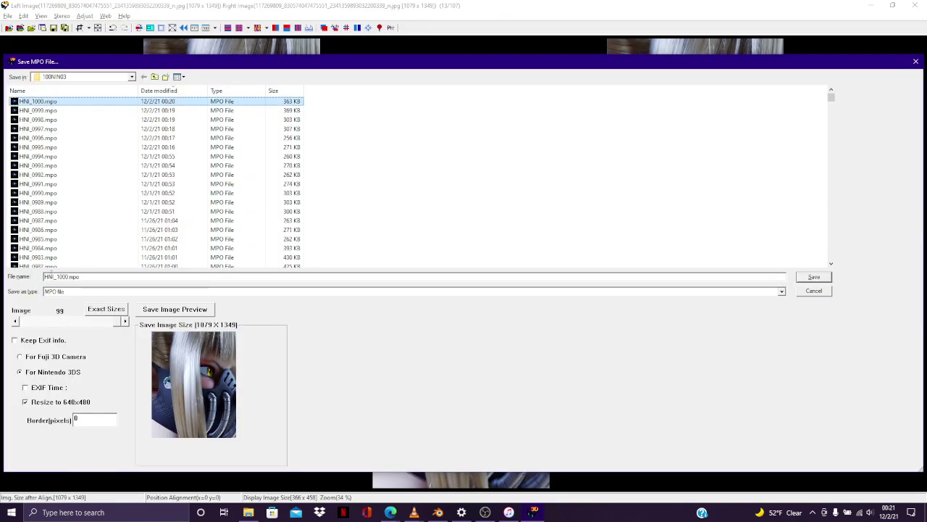
{"action": "left_click", "coordinate": [70, 277]}
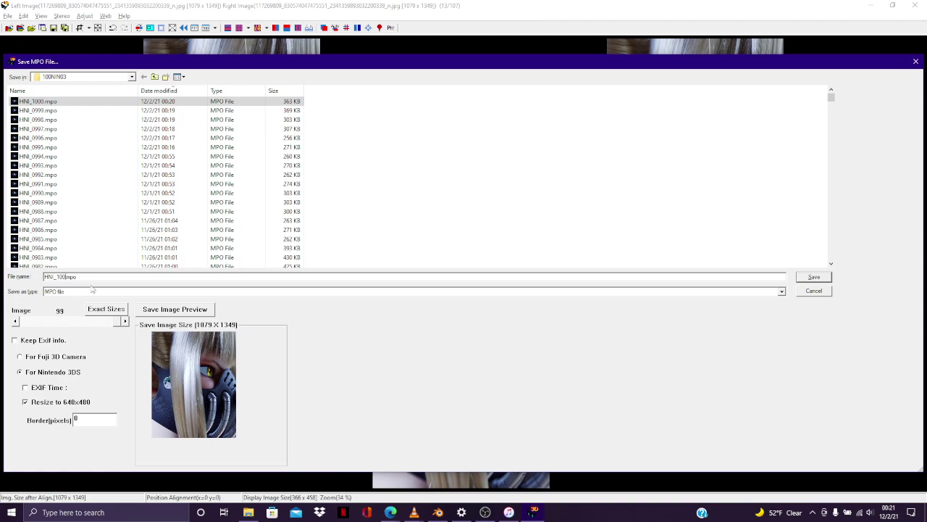
{"action": "key", "text": "Return"}
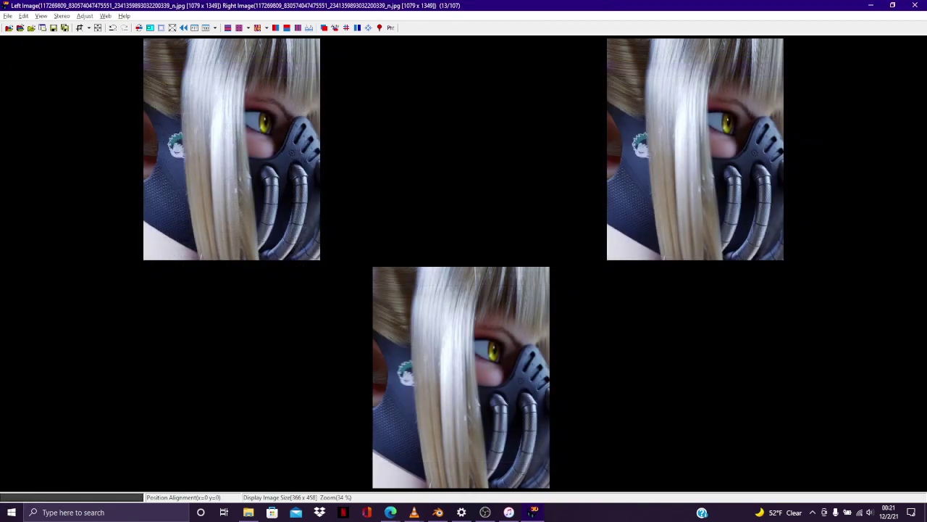
Open the image file beginning 117334175 from the MHA folder as both the left and right image.
{"action": "left_click", "coordinate": [20, 29]}
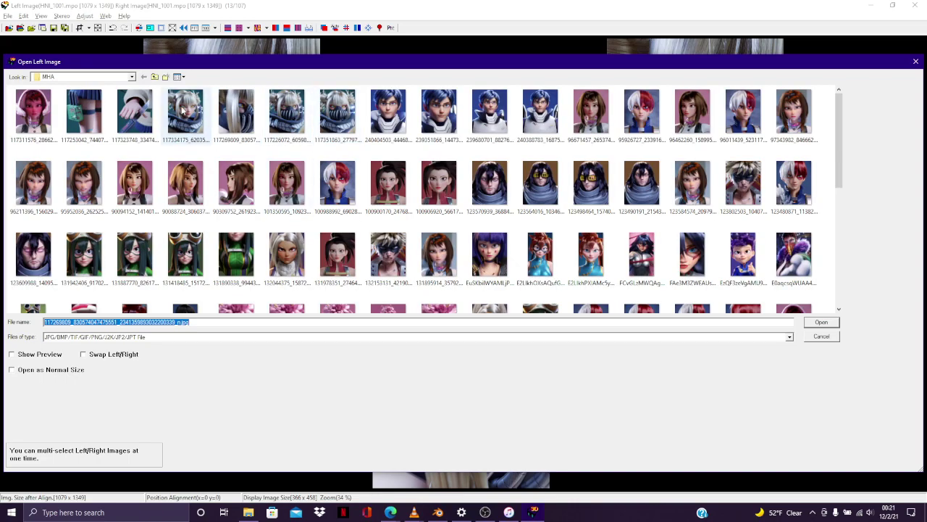
{"action": "left_click", "coordinate": [199, 129]}
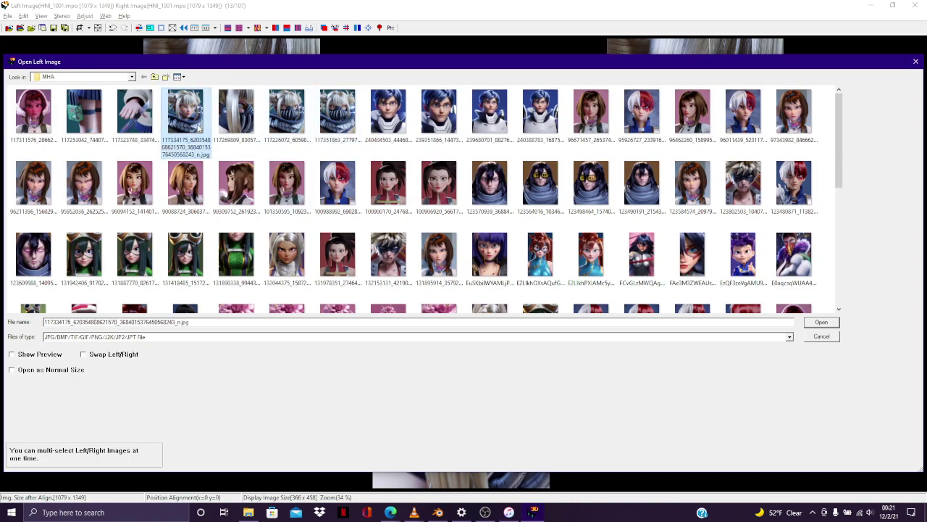
{"action": "left_click", "coordinate": [822, 322]}
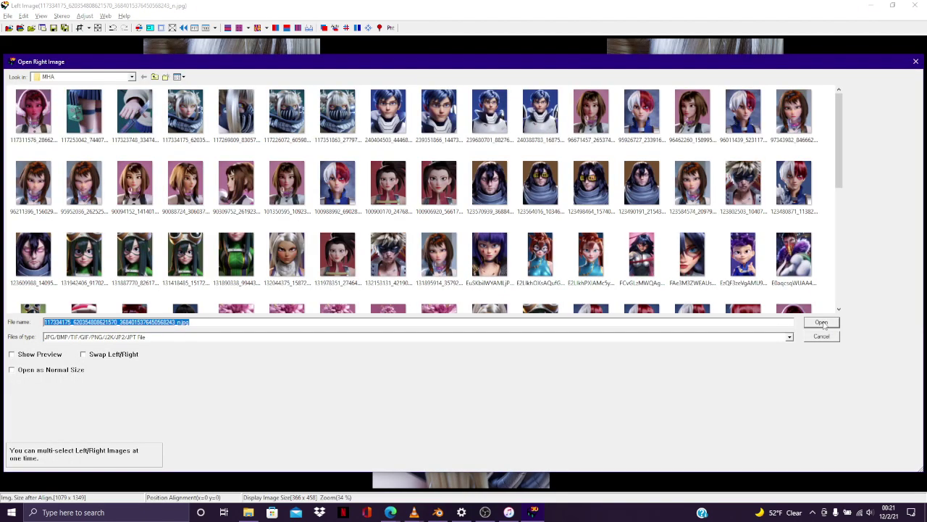
{"action": "left_click", "coordinate": [822, 323]}
Correct barrel distortion by 40.0 on the right image and 20.0 on the left image, and apply the adjustment.
{"action": "left_click", "coordinate": [323, 29]}
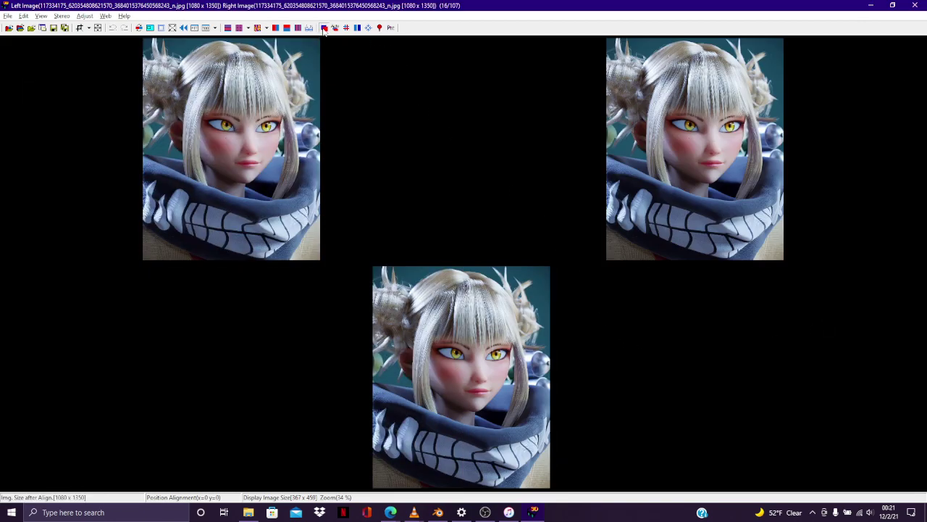
{"action": "left_click", "coordinate": [51, 137]}
{"action": "left_click_drag", "start_coordinate": [67, 219], "coordinate": [84, 222]}
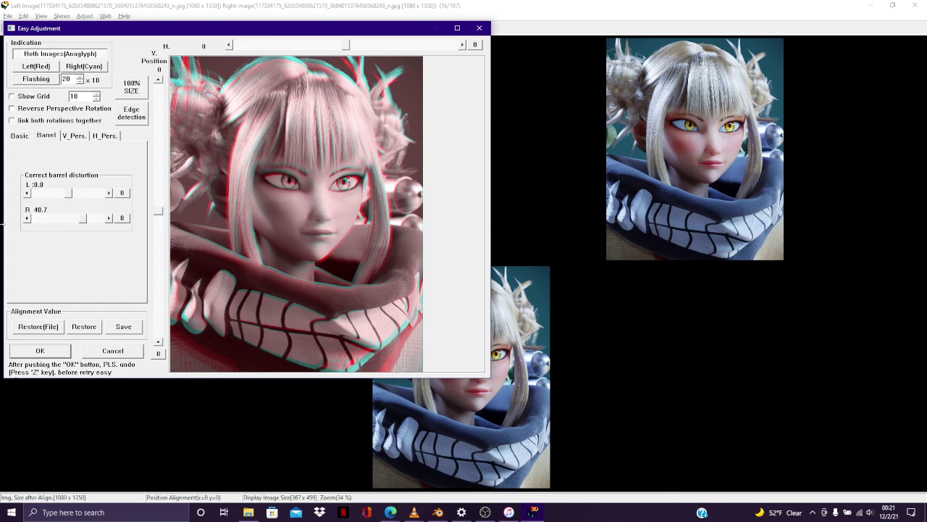
{"action": "left_click", "coordinate": [27, 218]}
{"action": "left_click_drag", "start_coordinate": [70, 196], "coordinate": [77, 197]}
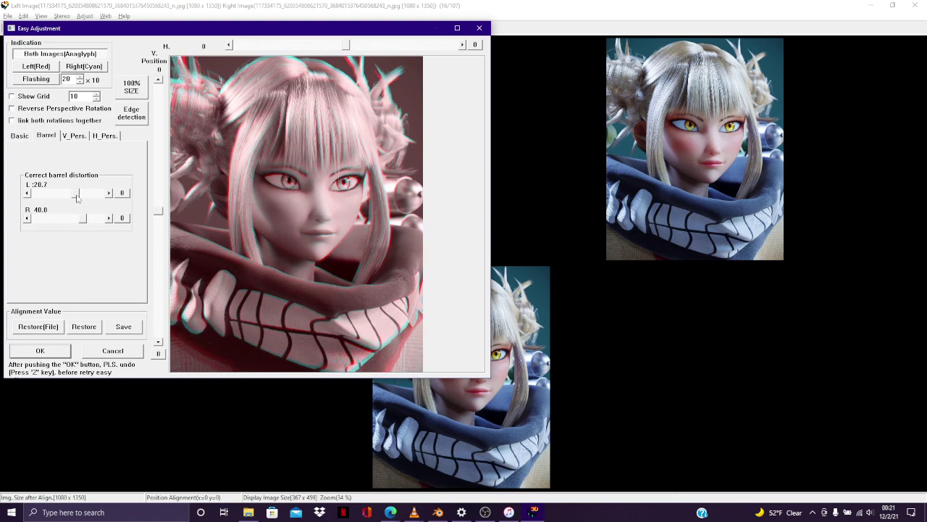
{"action": "left_click", "coordinate": [26, 194]}
{"action": "left_click", "coordinate": [457, 27]}
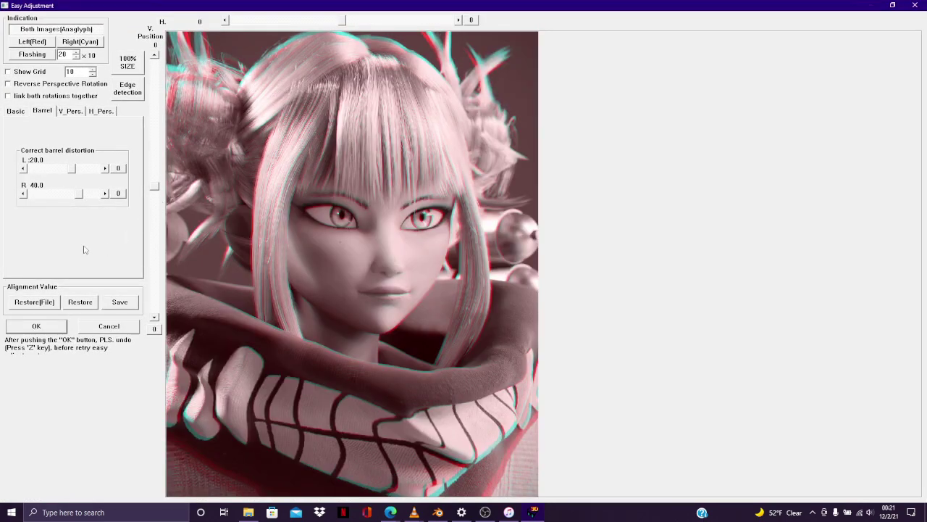
{"action": "left_click", "coordinate": [36, 326]}
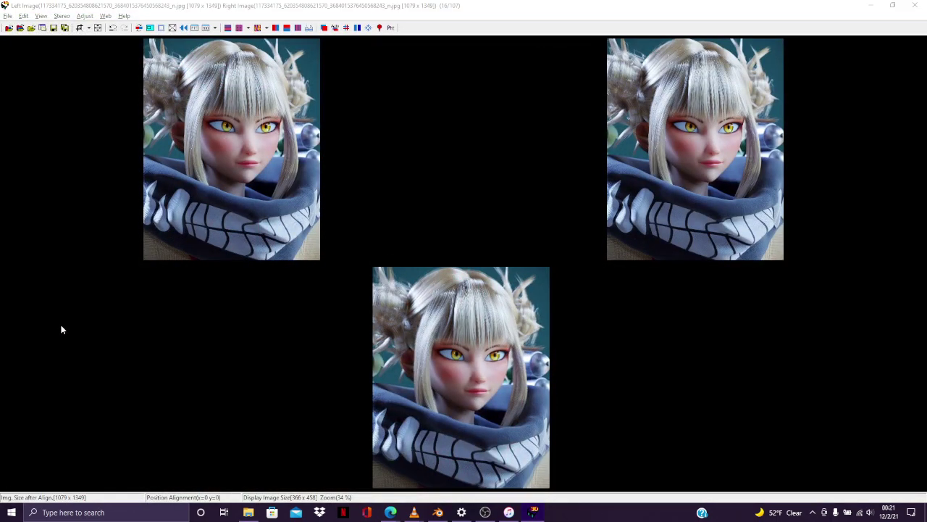
Save the stereo pair as HNI_1002.mpo in the 100NIN03 folder, basing the file name on HNI_1001.mpo.
{"action": "key", "text": "ctrl+s"}
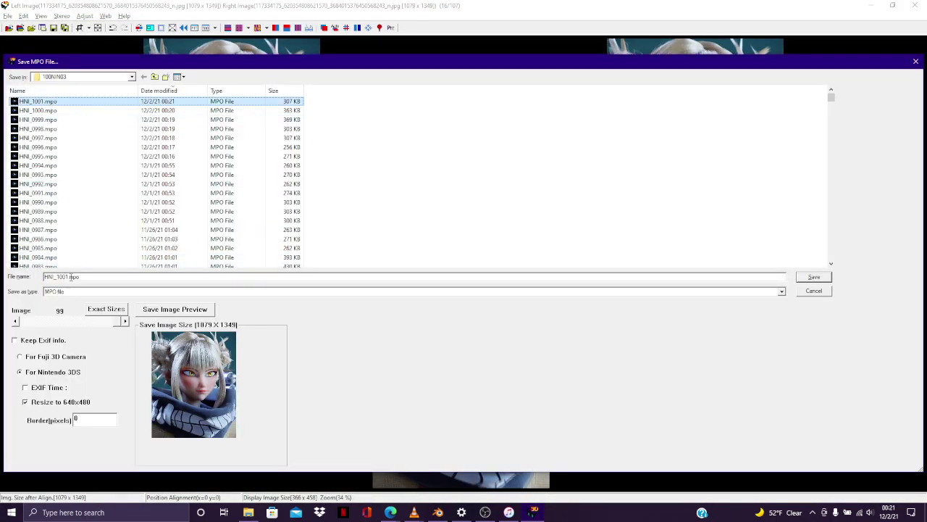
{"action": "left_click", "coordinate": [68, 277]}
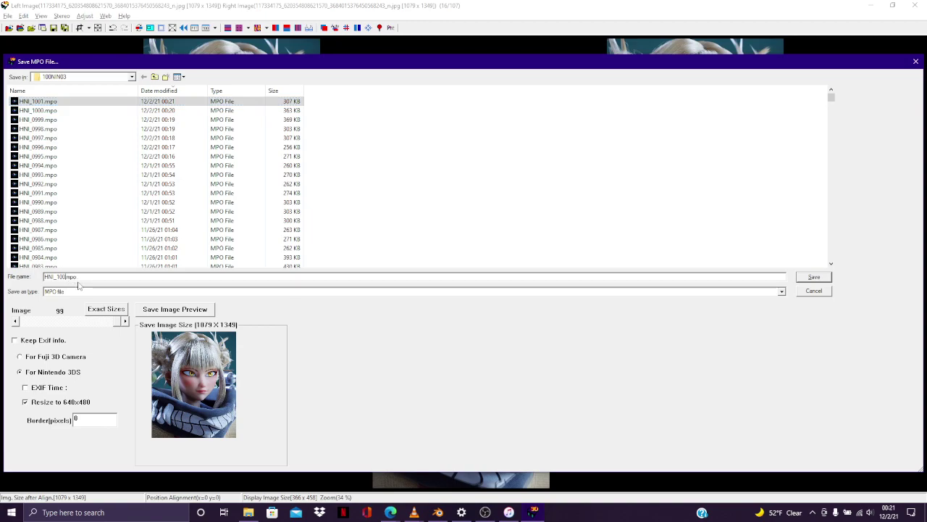
{"action": "key", "text": "Return"}
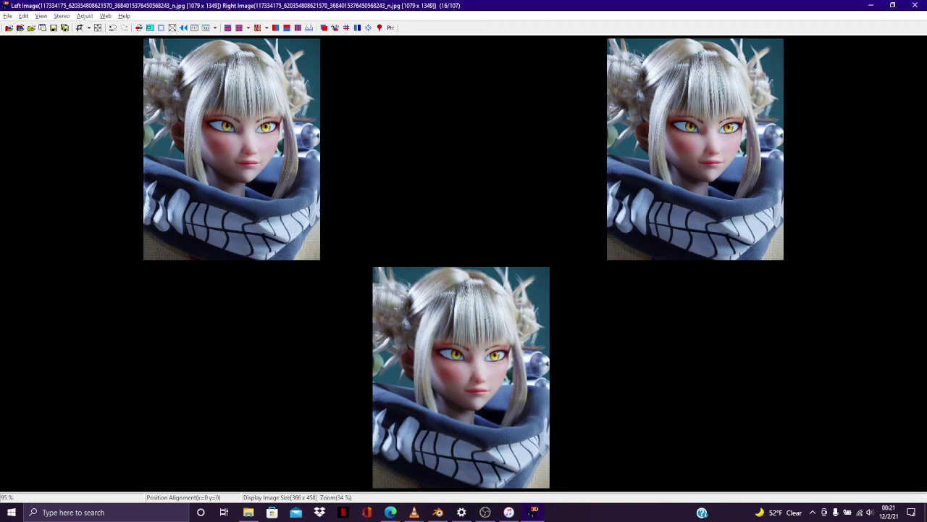
Open the image file beginning 117323748 from the MHA folder as both the left and right image.
{"action": "left_click", "coordinate": [20, 28]}
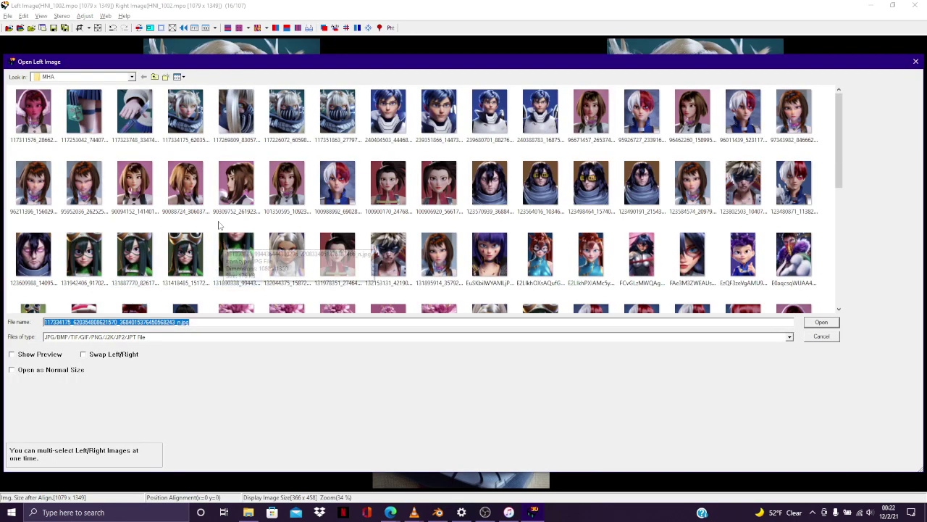
{"action": "left_click", "coordinate": [144, 115]}
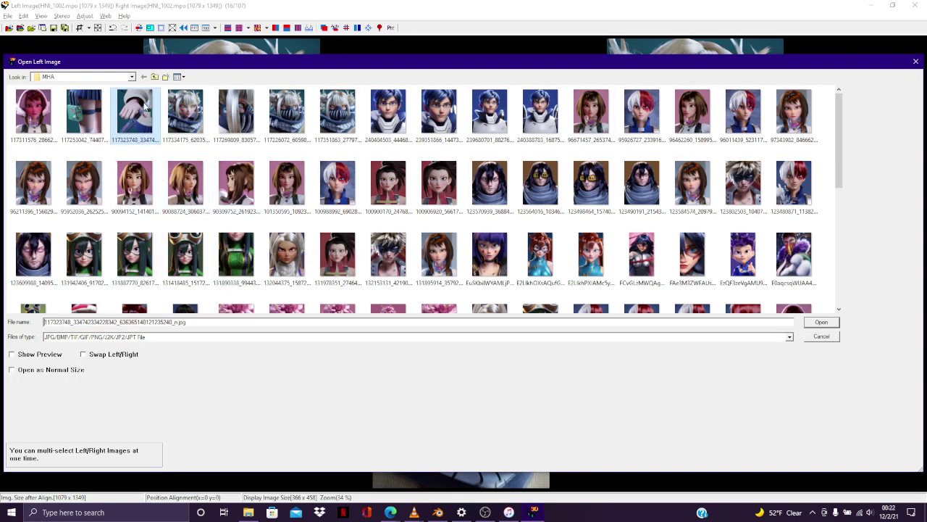
{"action": "left_click", "coordinate": [833, 322]}
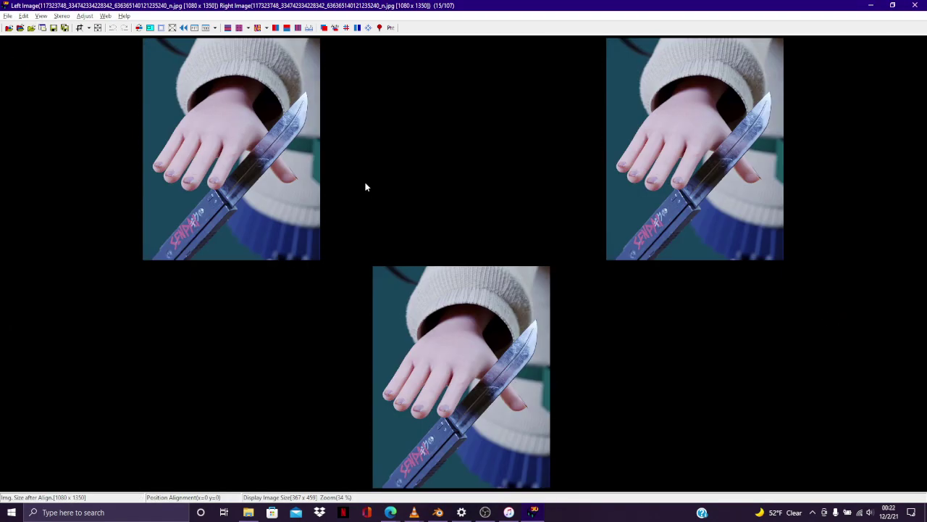
Correct barrel distortion by 90.0 on the right image and slightly more than 46 on the left image, and apply the adjustment.
{"action": "left_click", "coordinate": [323, 28]}
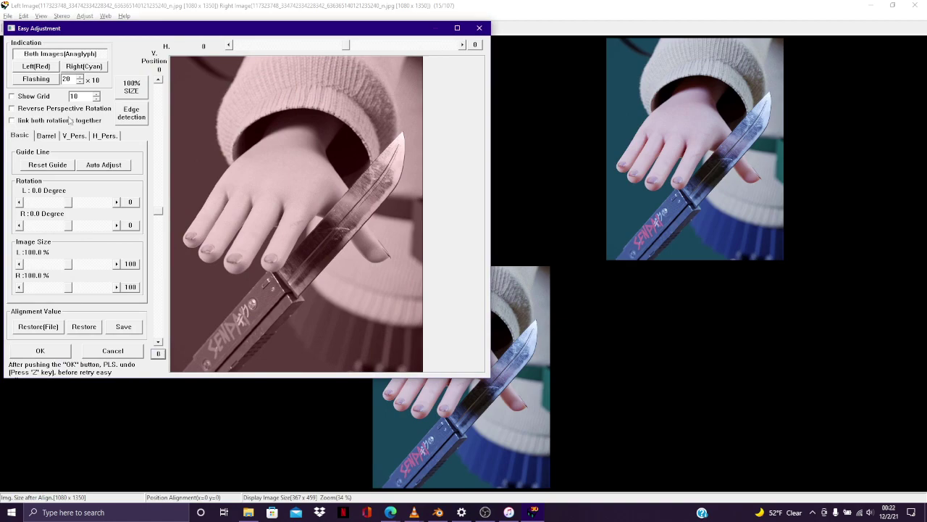
{"action": "left_click", "coordinate": [47, 136]}
{"action": "left_click_drag", "start_coordinate": [75, 220], "coordinate": [104, 226]}
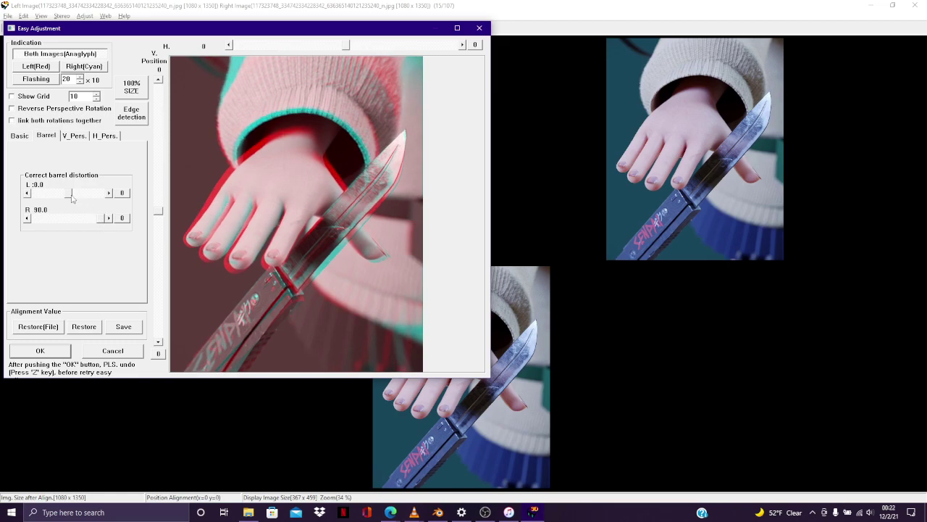
{"action": "left_click_drag", "start_coordinate": [68, 194], "coordinate": [83, 199]}
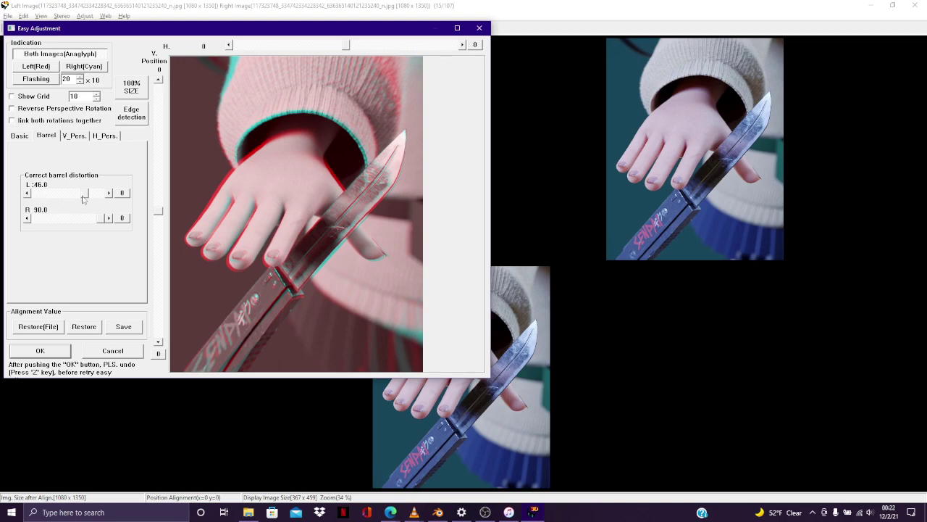
{"action": "left_click", "coordinate": [457, 27]}
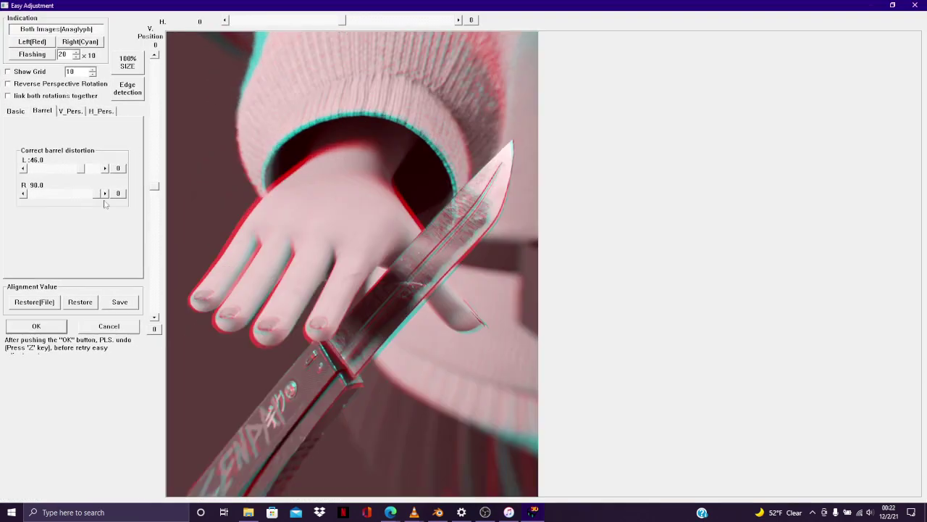
{"action": "left_click_drag", "start_coordinate": [82, 170], "coordinate": [85, 171]}
{"action": "left_click", "coordinate": [36, 326]}
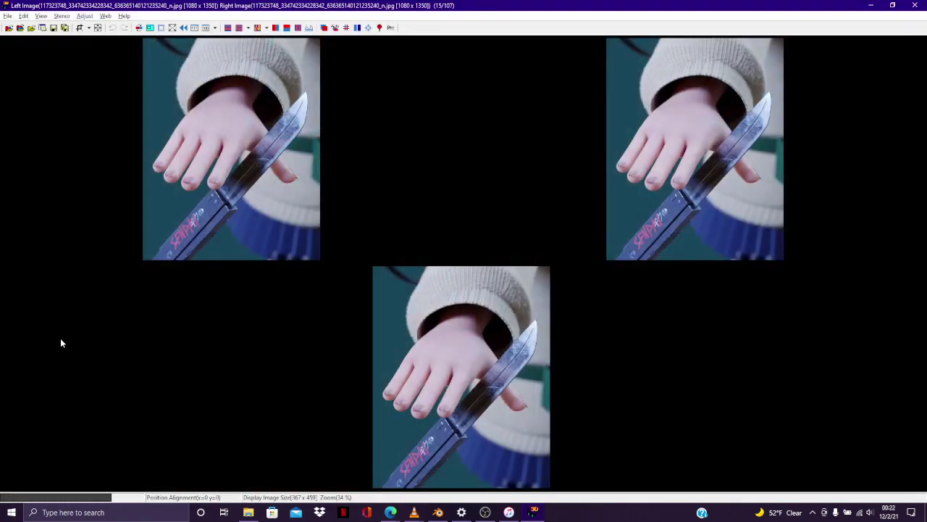
Save the hand-and-knife stereo pair as HNI_1003.mpo in the 100NIN03 folder.
{"action": "key", "text": "ctrl+s"}
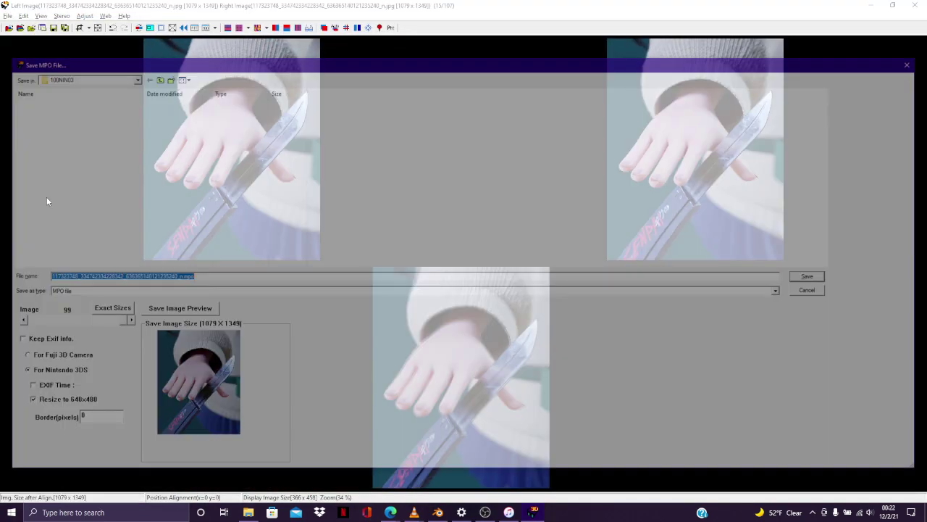
{"action": "left_click", "coordinate": [87, 278]}
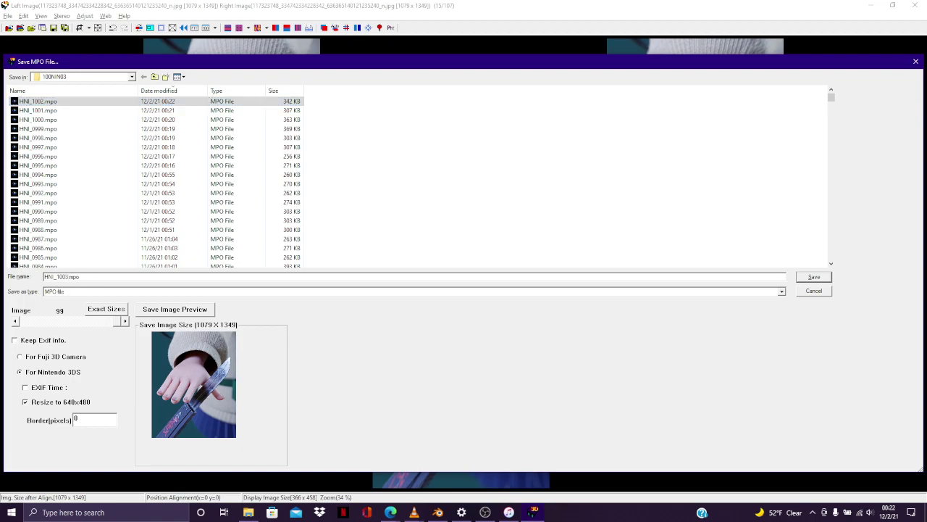
{"action": "key", "text": "Return"}
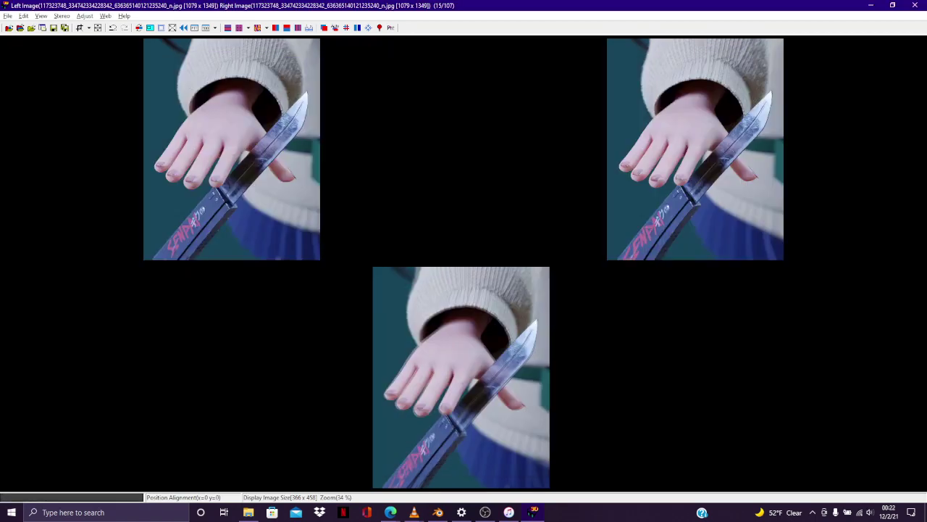
Open the image file beginning 117253042 from the MHA folder as both the left and right image.
{"action": "left_click", "coordinate": [19, 28]}
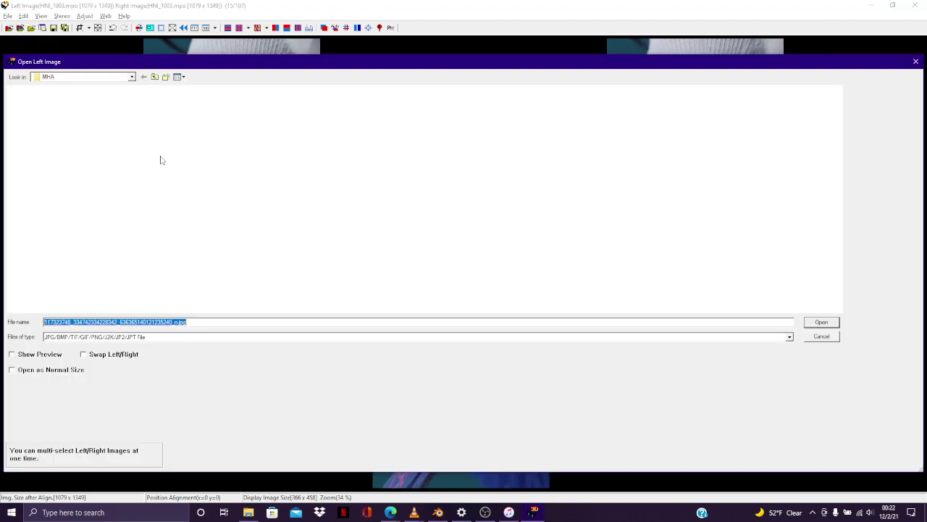
{"action": "left_click", "coordinate": [84, 113]}
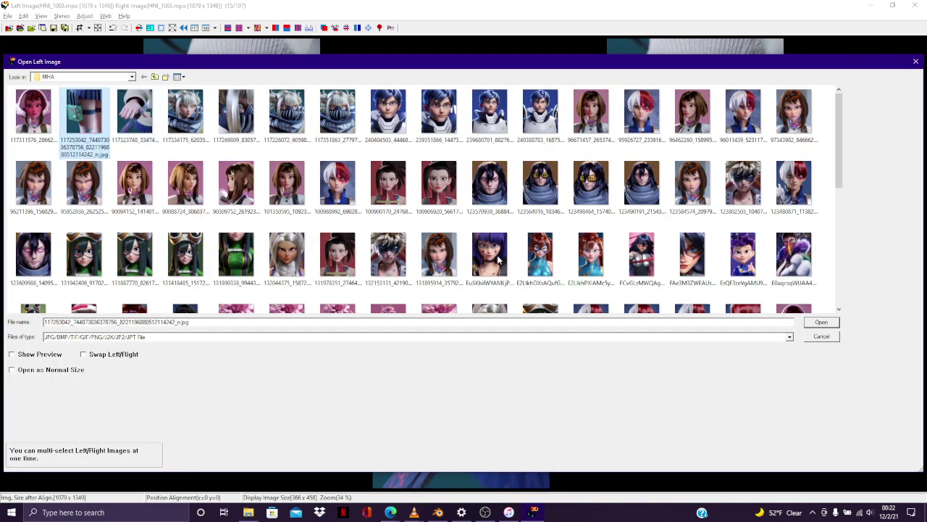
{"action": "left_click", "coordinate": [826, 323]}
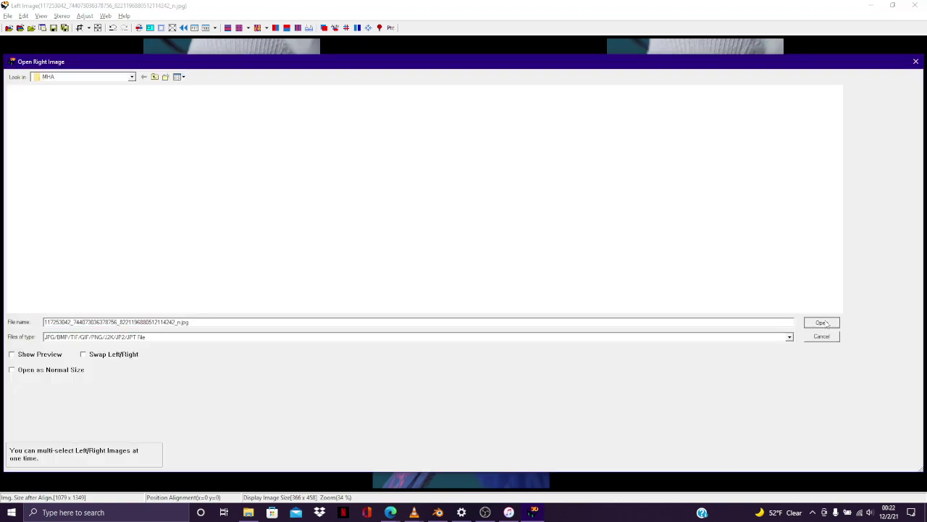
{"action": "left_click", "coordinate": [822, 322]}
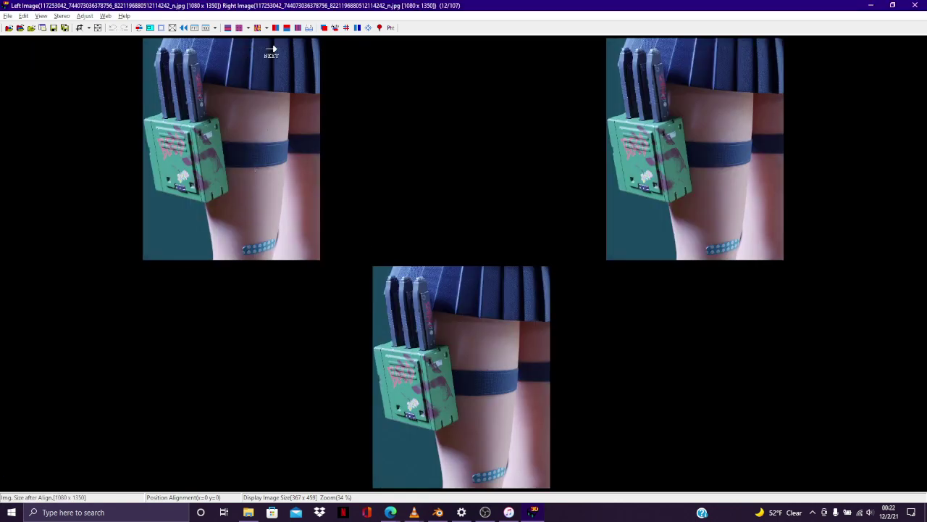
Correct barrel distortion by 40.0 on the right image and about 20 on the left image, and apply the adjustment.
{"action": "left_click", "coordinate": [323, 28]}
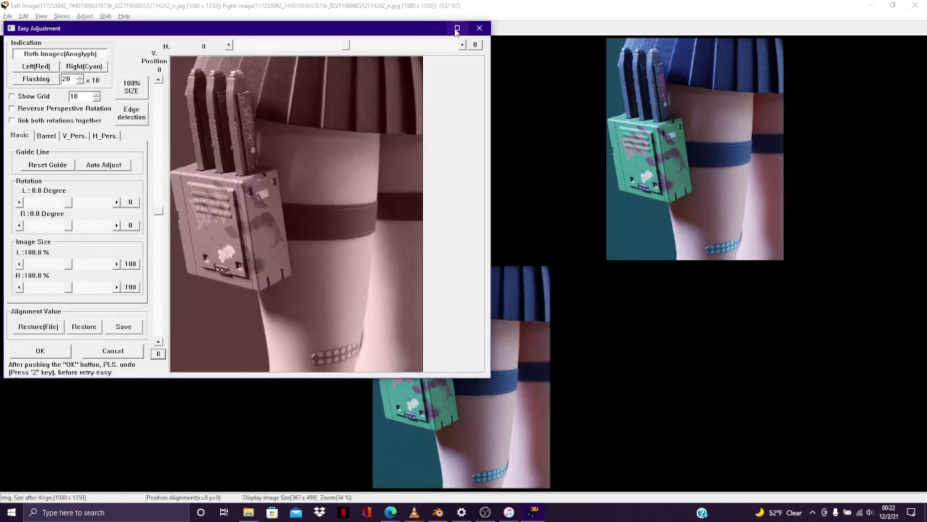
{"action": "left_click", "coordinate": [458, 29]}
{"action": "left_click", "coordinate": [41, 110]}
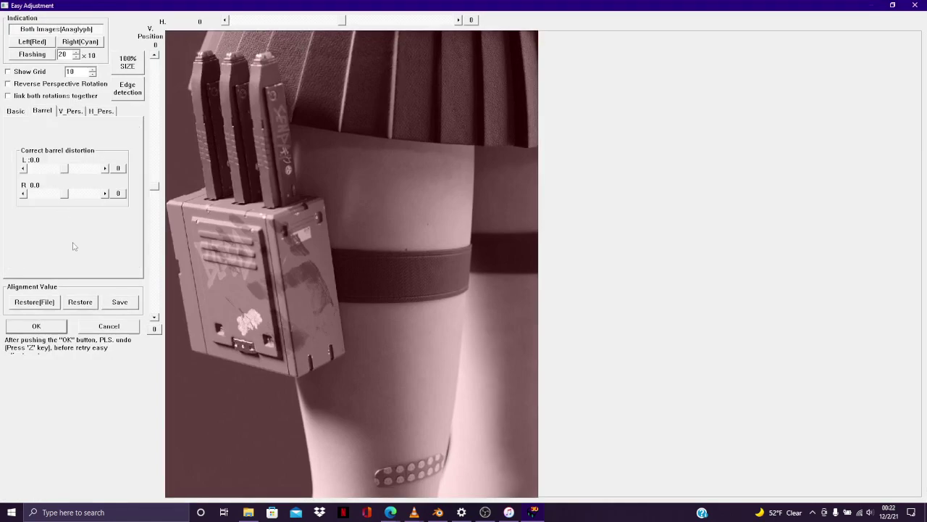
{"action": "left_click_drag", "start_coordinate": [64, 195], "coordinate": [80, 197]}
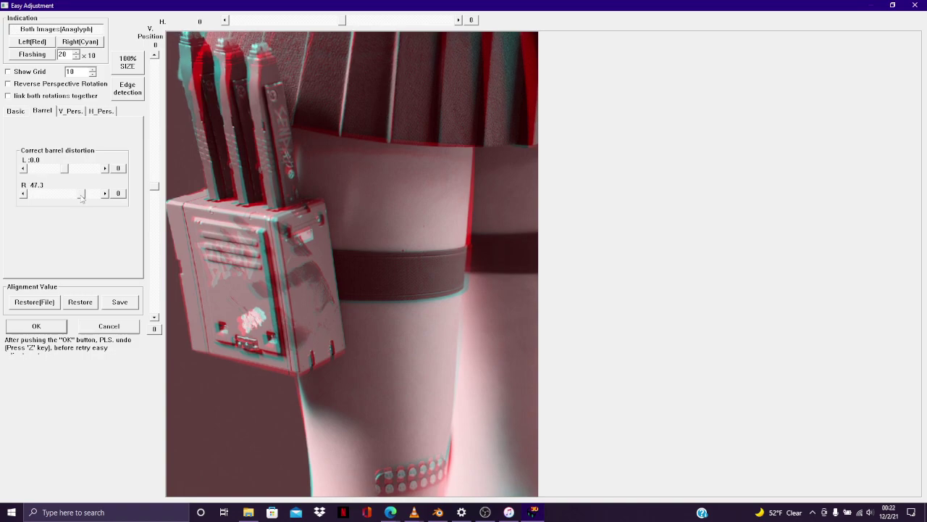
{"action": "left_click", "coordinate": [23, 194]}
{"action": "left_click", "coordinate": [24, 194]}
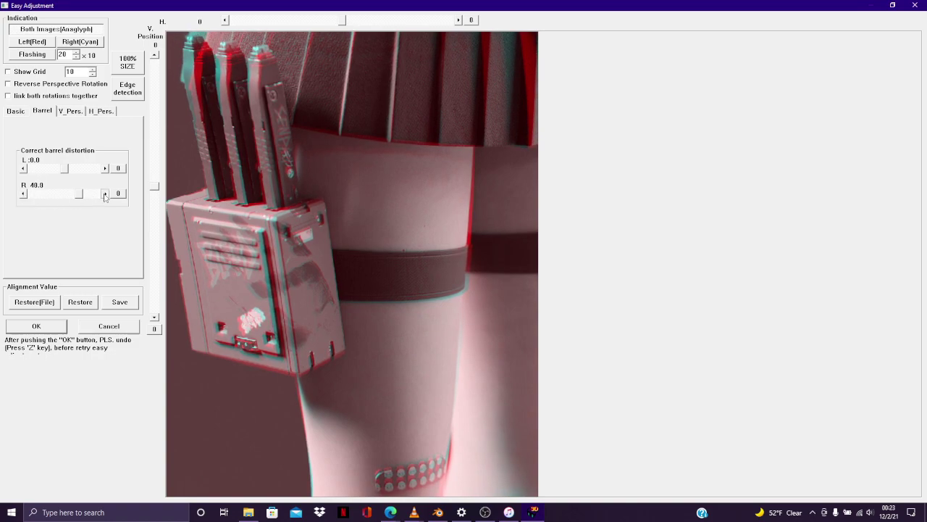
{"action": "left_click_drag", "start_coordinate": [65, 171], "coordinate": [70, 172]}
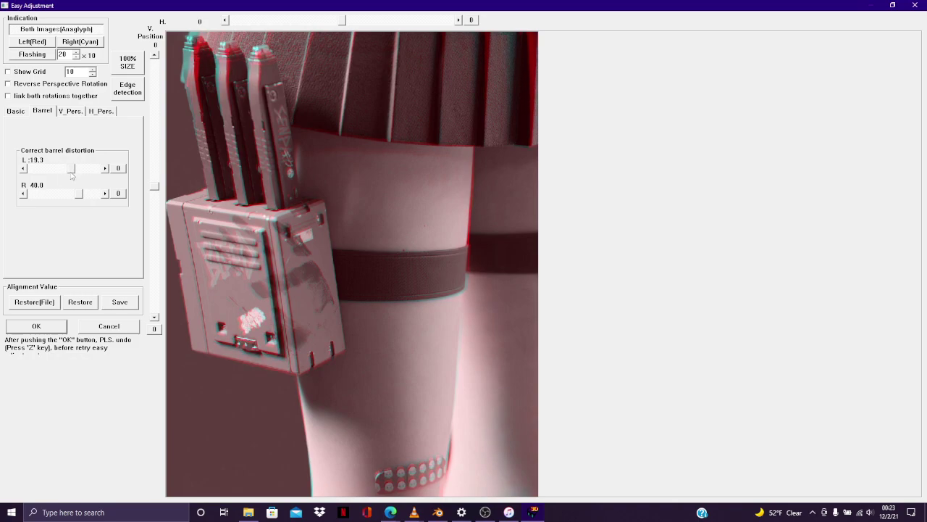
{"action": "left_click", "coordinate": [105, 168]}
{"action": "left_click", "coordinate": [104, 169]}
{"action": "left_click", "coordinate": [44, 331]}
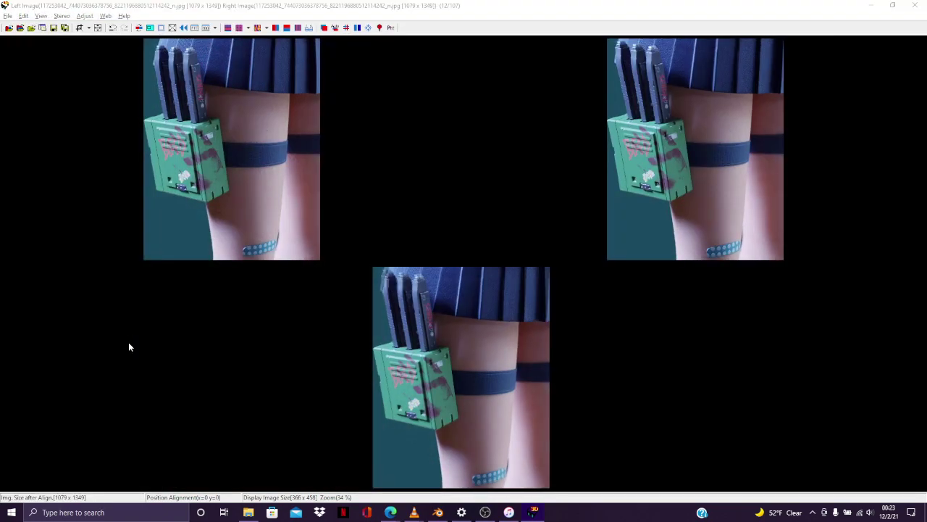
Save the stereo pair as HNI_1004.mpo in the 100NIN03 folder, basing the file name on HNI_1003.mpo.
{"action": "key", "text": "ctrl+s"}
{"action": "left_click", "coordinate": [54, 103]}
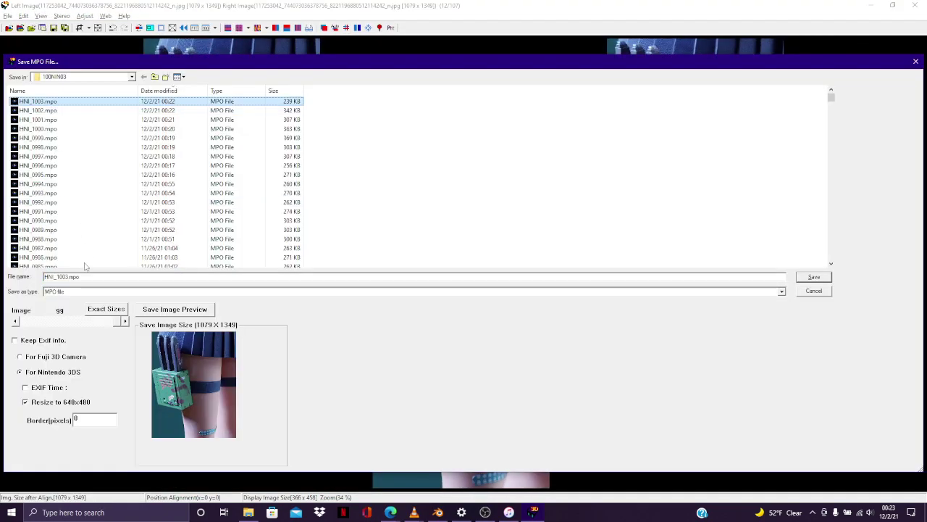
{"action": "left_click", "coordinate": [69, 276]}
{"action": "type", "text": "4"}
{"action": "key", "text": "Return"}
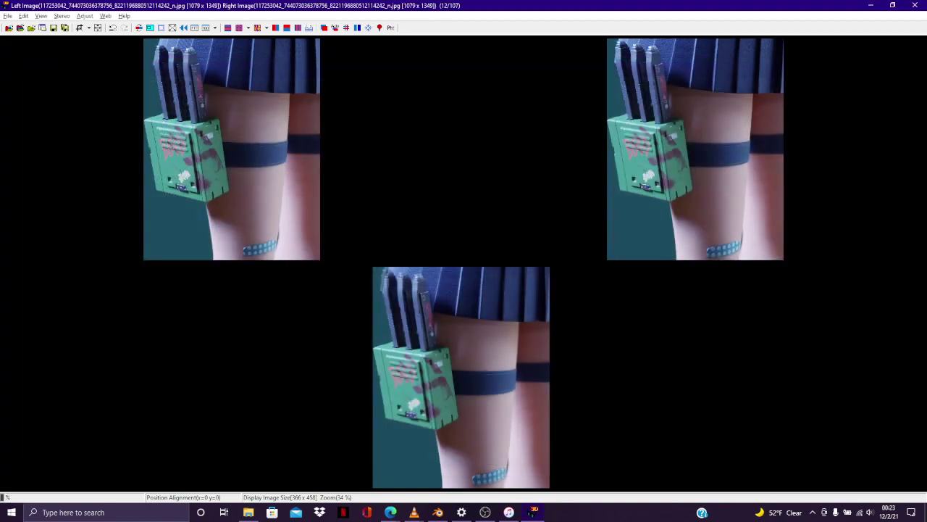
Open the image file beginning 117311576 from the MHA folder as both the left and right image.
{"action": "left_click", "coordinate": [20, 28]}
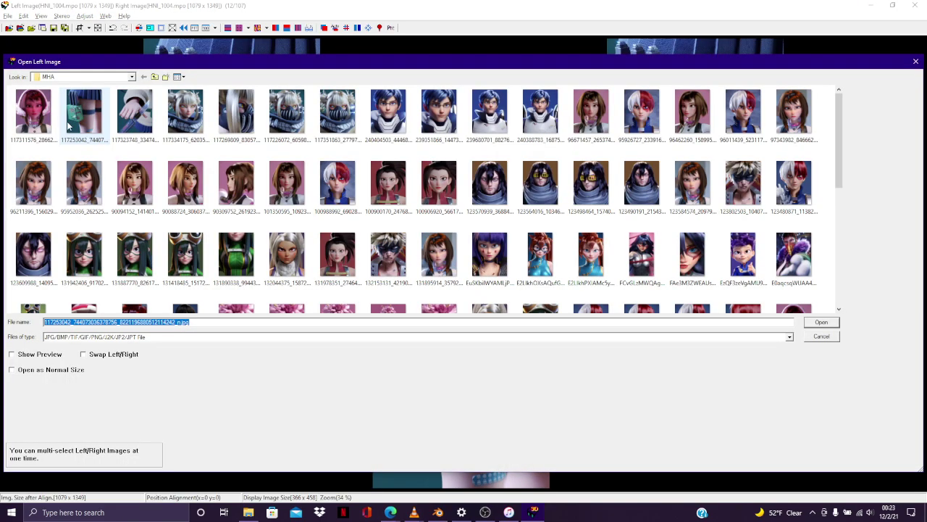
{"action": "left_click", "coordinate": [30, 120]}
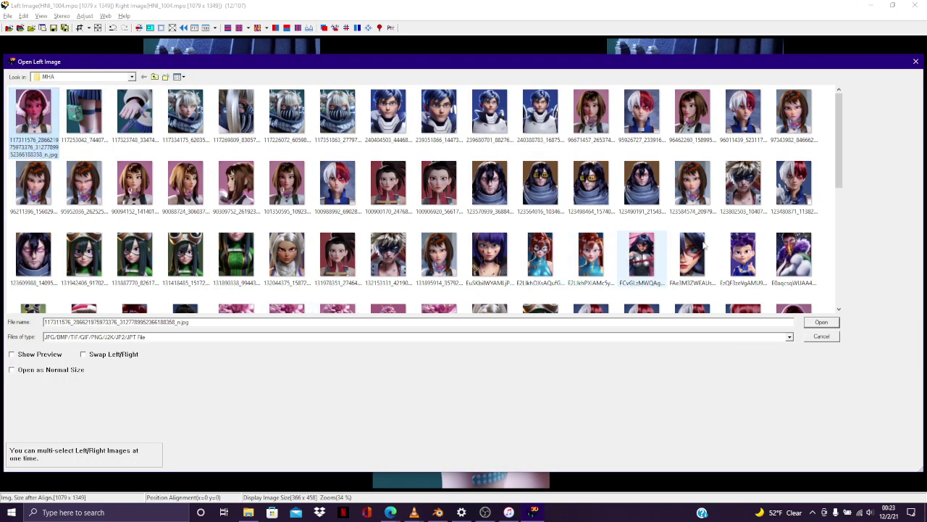
{"action": "left_click", "coordinate": [822, 323]}
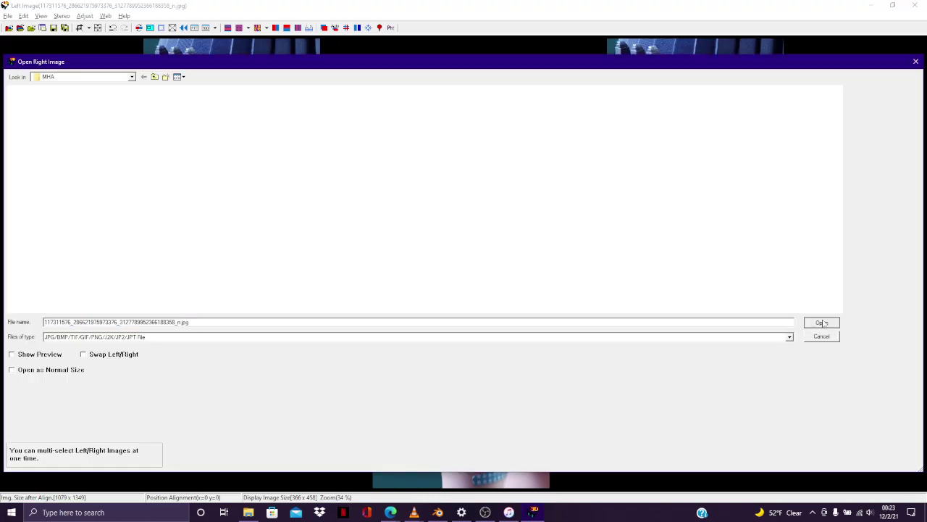
{"action": "left_click", "coordinate": [823, 324]}
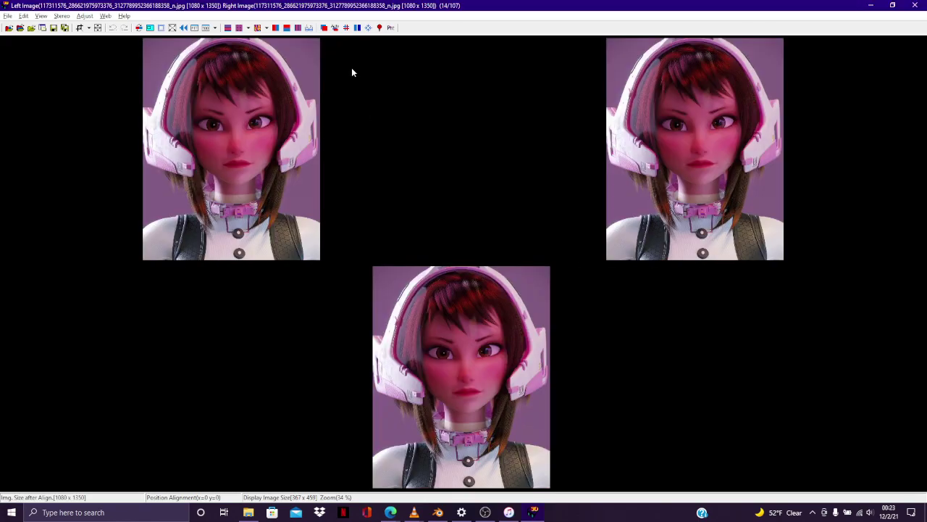
Correct barrel distortion by 40.0 on the right image and about 20 on the left image, and apply the adjustment.
{"action": "left_click", "coordinate": [324, 28]}
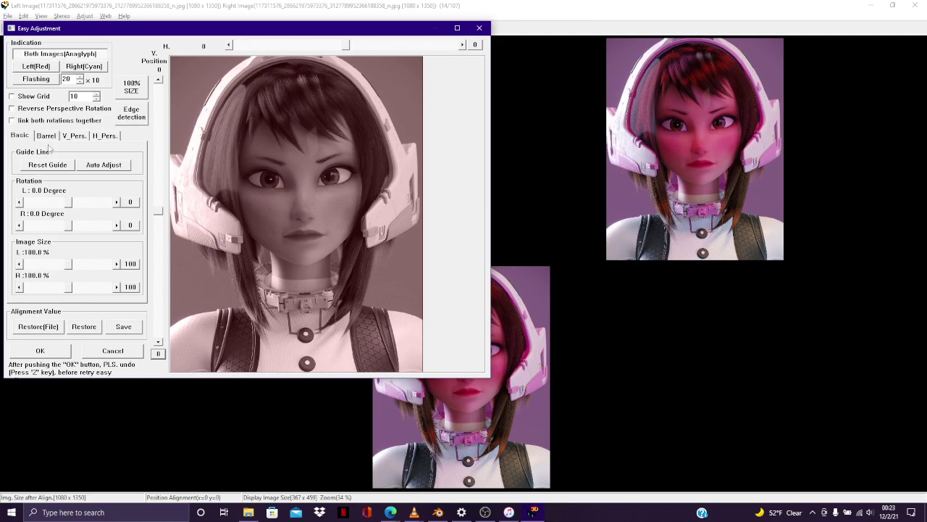
{"action": "left_click", "coordinate": [51, 137]}
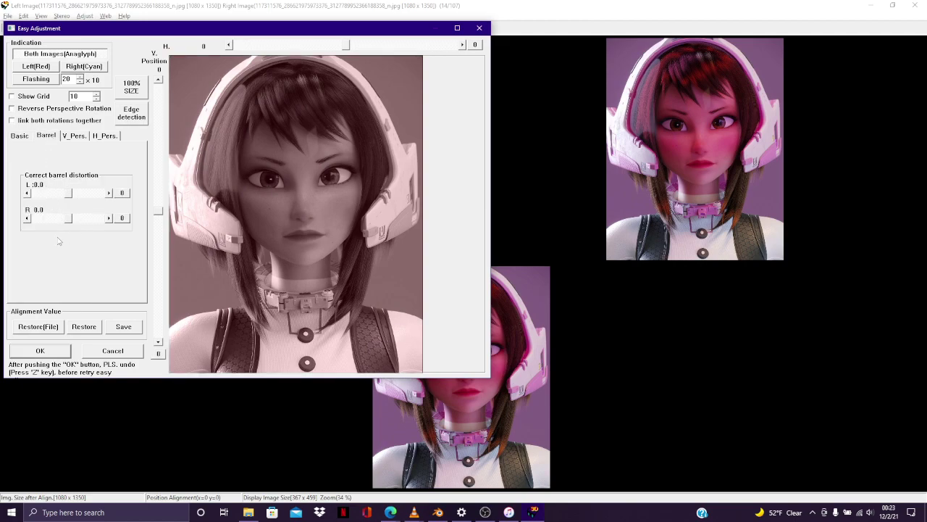
{"action": "left_click_drag", "start_coordinate": [70, 220], "coordinate": [82, 227]}
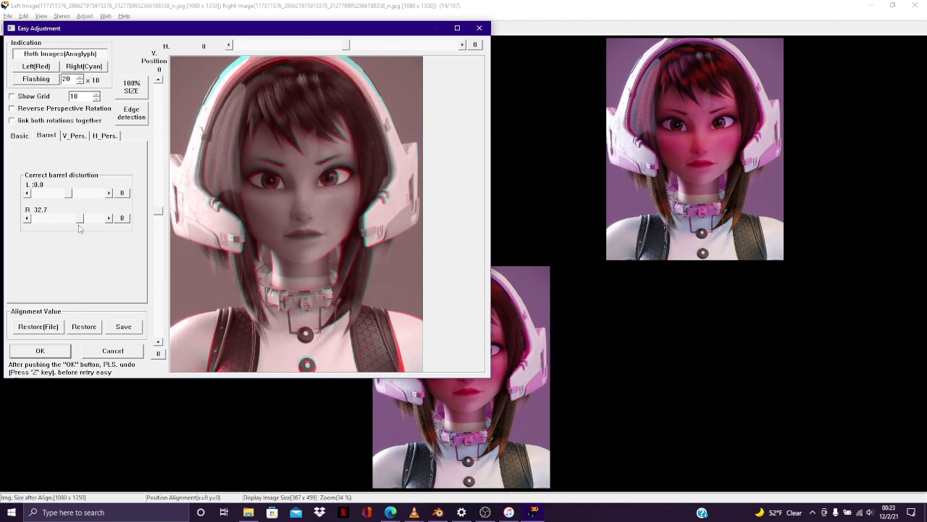
{"action": "left_click_drag", "start_coordinate": [80, 220], "coordinate": [86, 221]}
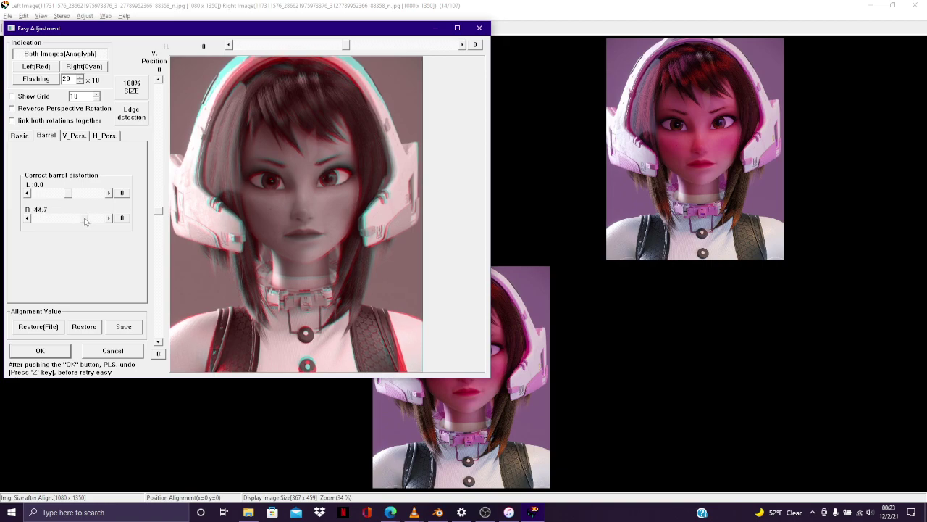
{"action": "left_click", "coordinate": [28, 218]}
{"action": "left_click", "coordinate": [28, 219]}
{"action": "left_click", "coordinate": [27, 219]}
{"action": "left_click", "coordinate": [27, 219]}
{"action": "left_click_drag", "start_coordinate": [69, 194], "coordinate": [75, 197]}
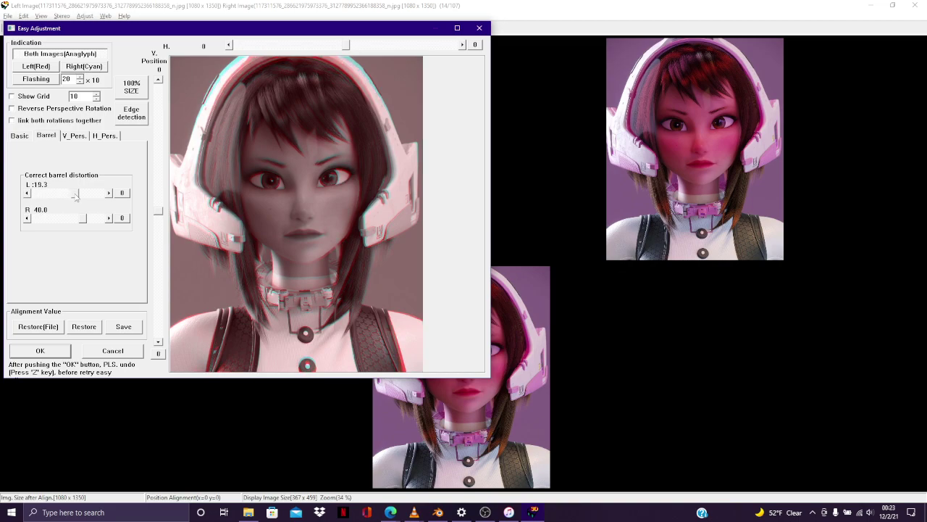
{"action": "left_click", "coordinate": [109, 193]}
{"action": "left_click", "coordinate": [109, 193]}
{"action": "left_click", "coordinate": [28, 195]}
{"action": "left_click", "coordinate": [43, 352]}
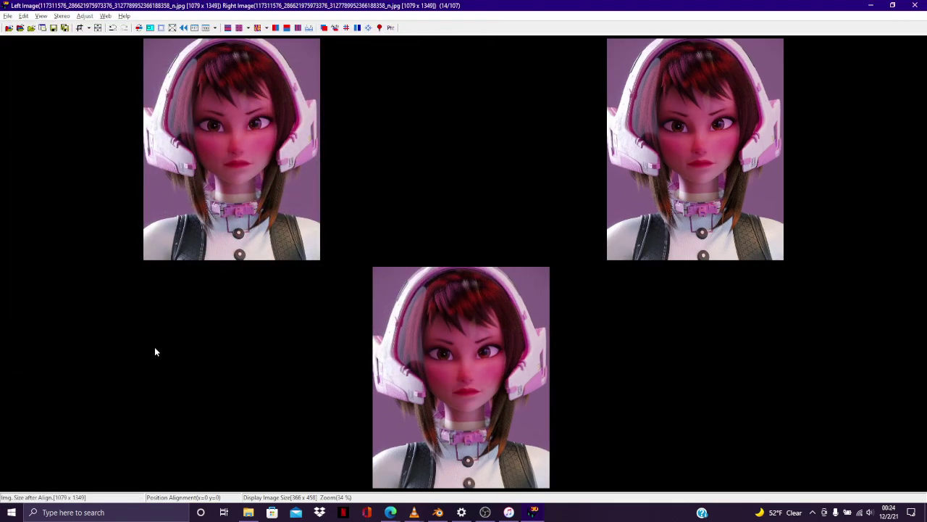
Save the stereo pair as HNI_1005.mpo in the 100NIN03 folder, basing the file name on HNI_1004.mpo.
{"action": "key", "text": "ctrl+m"}
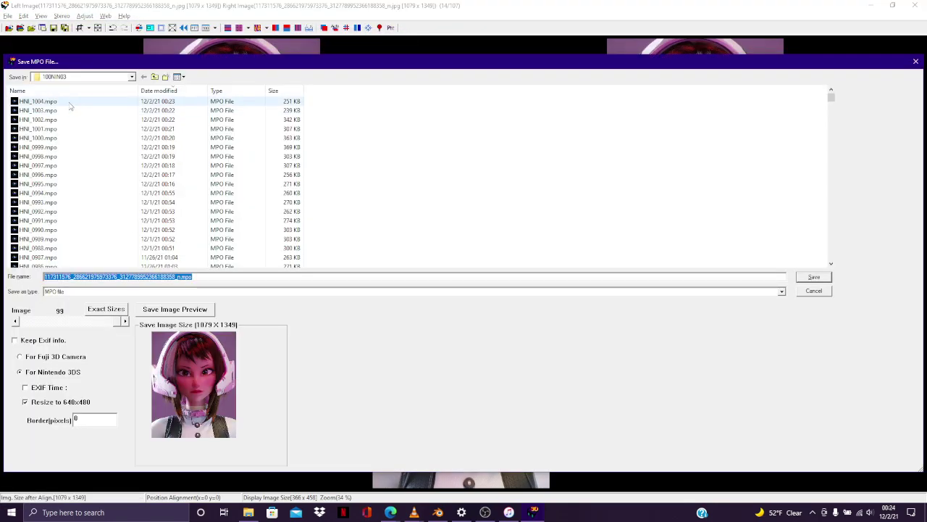
{"action": "left_click", "coordinate": [70, 103]}
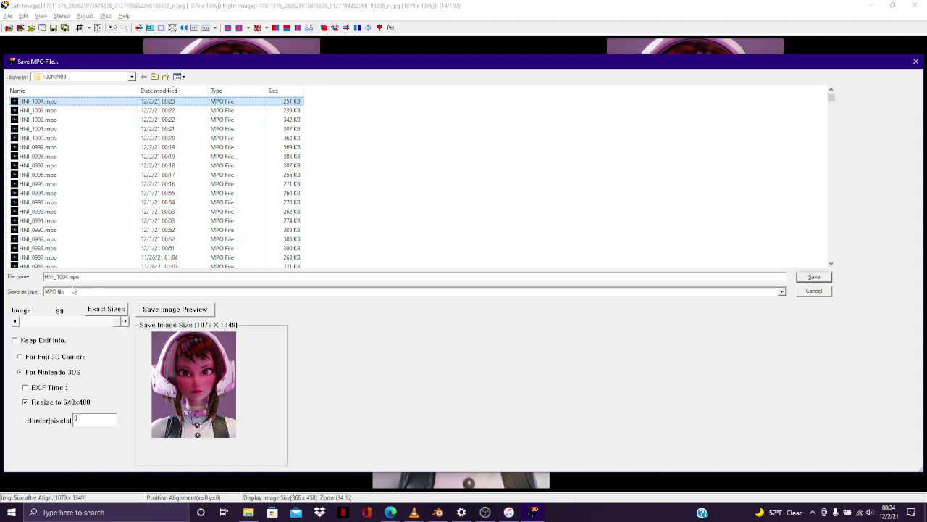
{"action": "left_click", "coordinate": [67, 277]}
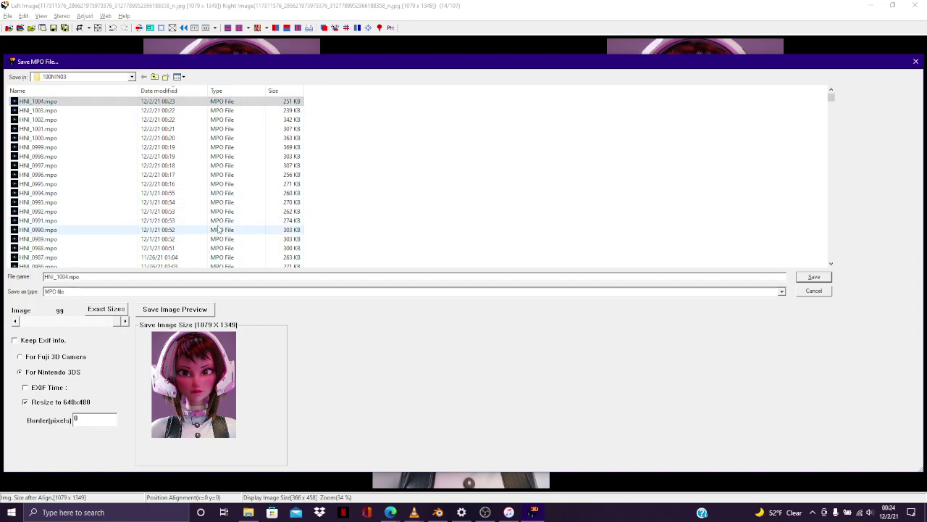
{"action": "key", "text": "Return"}
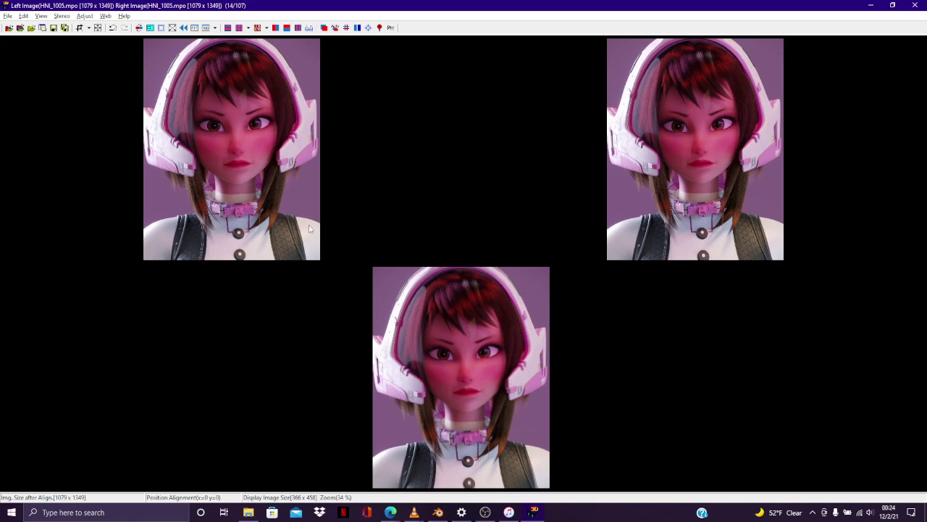
{"action": "left_click", "coordinate": [484, 512]}
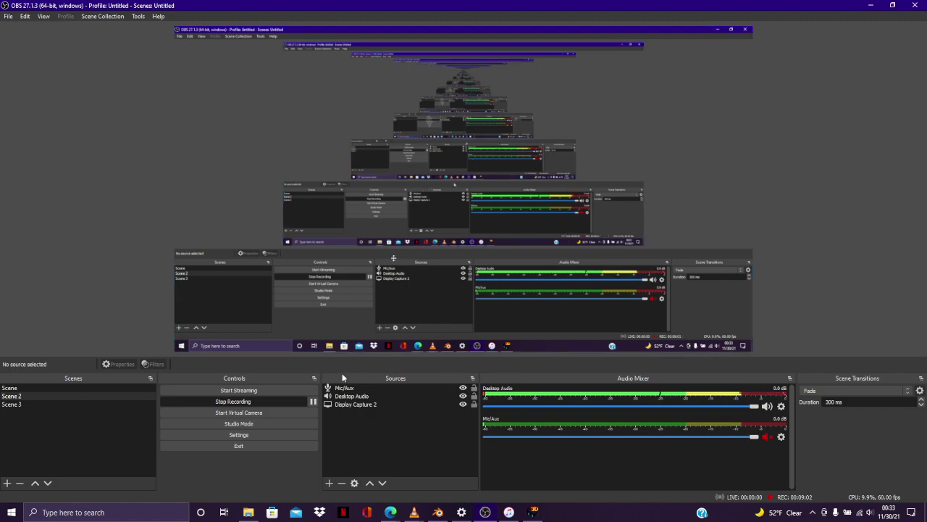
{"action": "left_click", "coordinate": [313, 400]}
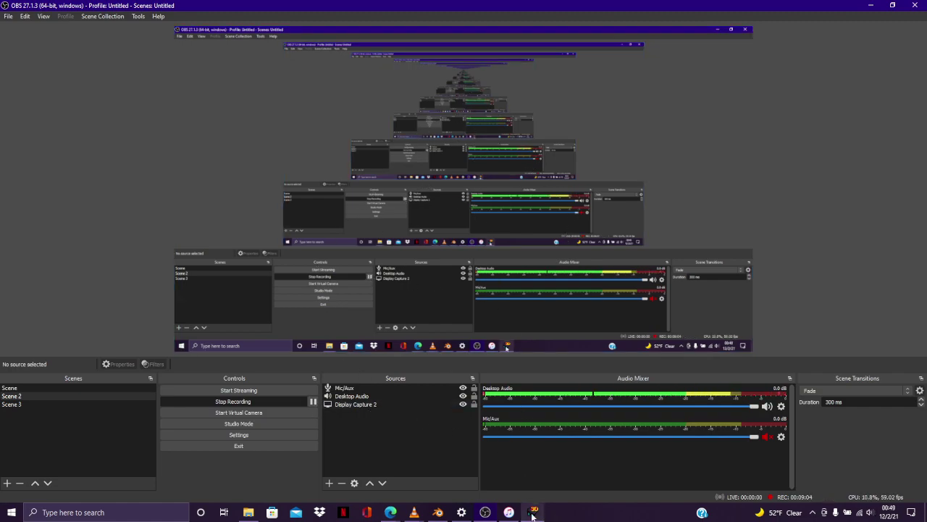
{"action": "left_click", "coordinate": [533, 512]}
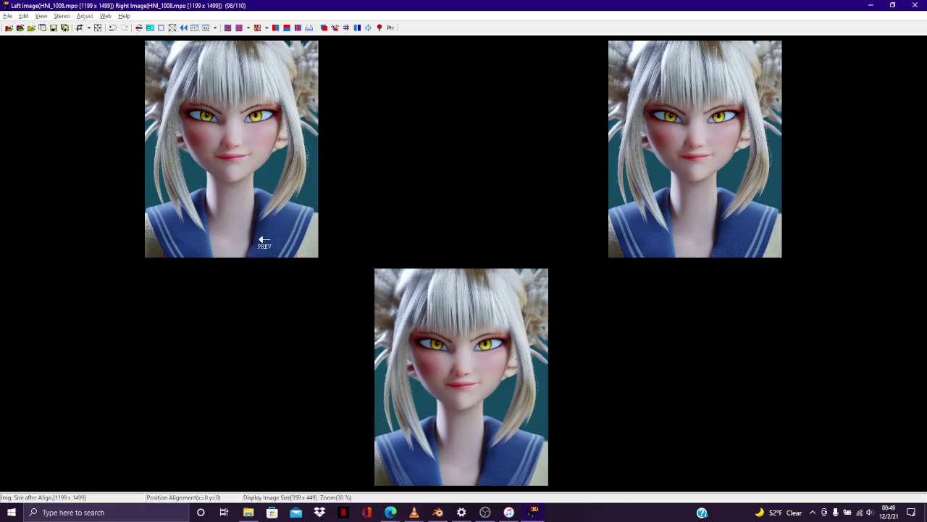
Open EdPNf1kWAAQF6Tv.jpg from the MHA folder as both the left and right image.
{"action": "left_click", "coordinate": [20, 28]}
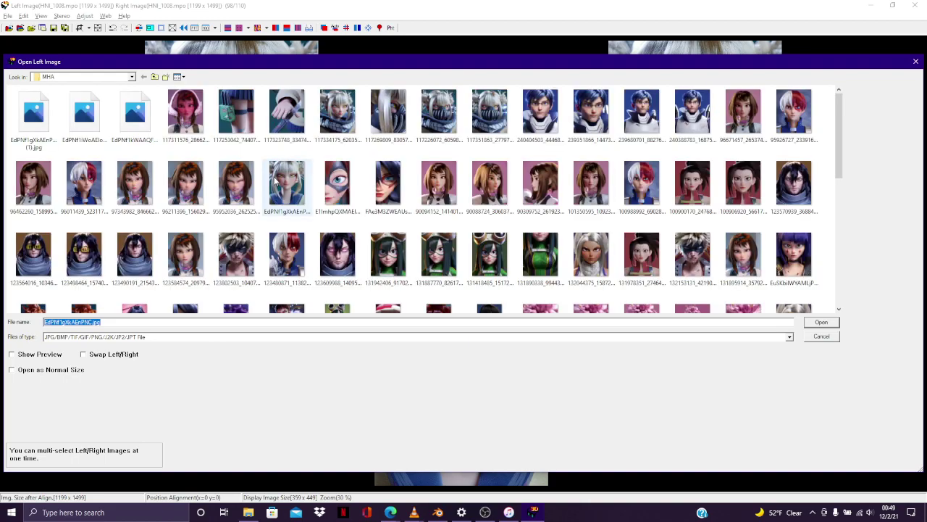
{"action": "left_click", "coordinate": [153, 130]}
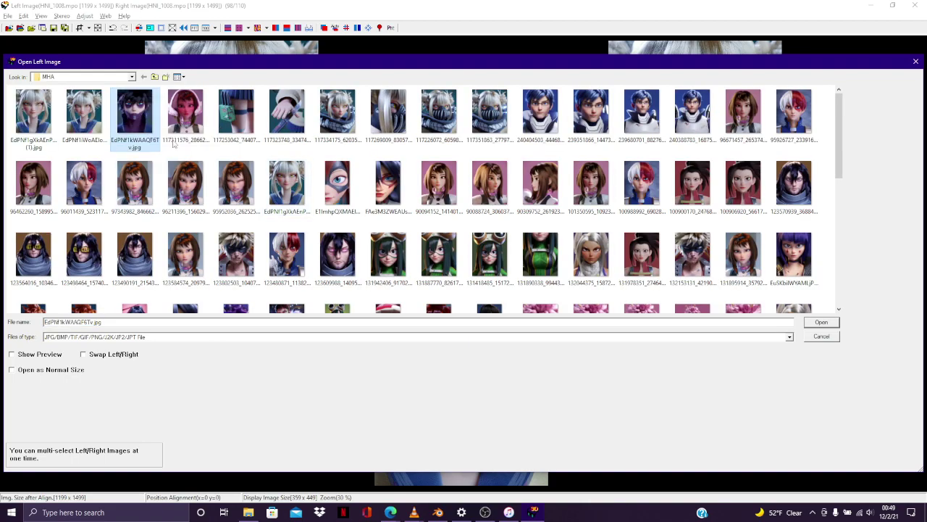
{"action": "left_click", "coordinate": [822, 322]}
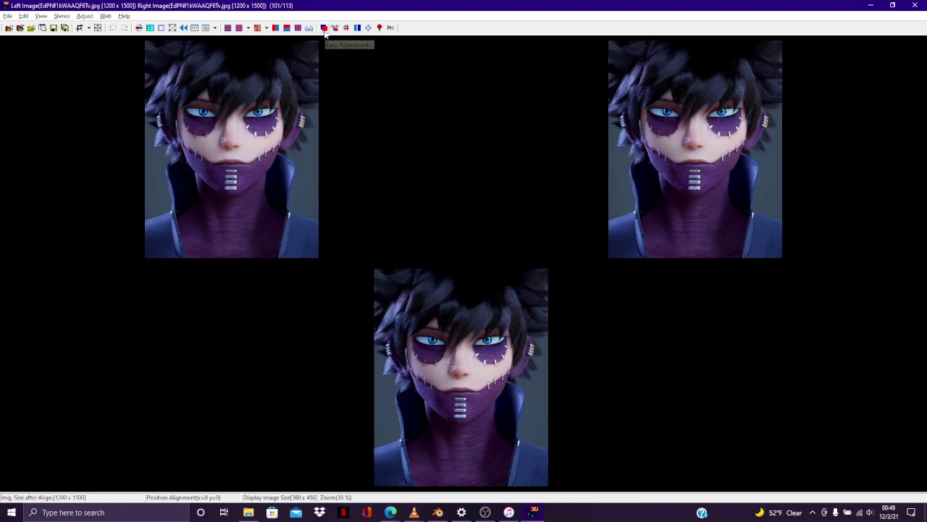
Correct barrel distortion by 40.0 on the right image and about 20 on the left image, and apply the adjustment.
{"action": "left_click", "coordinate": [323, 28]}
{"action": "left_click", "coordinate": [45, 136]}
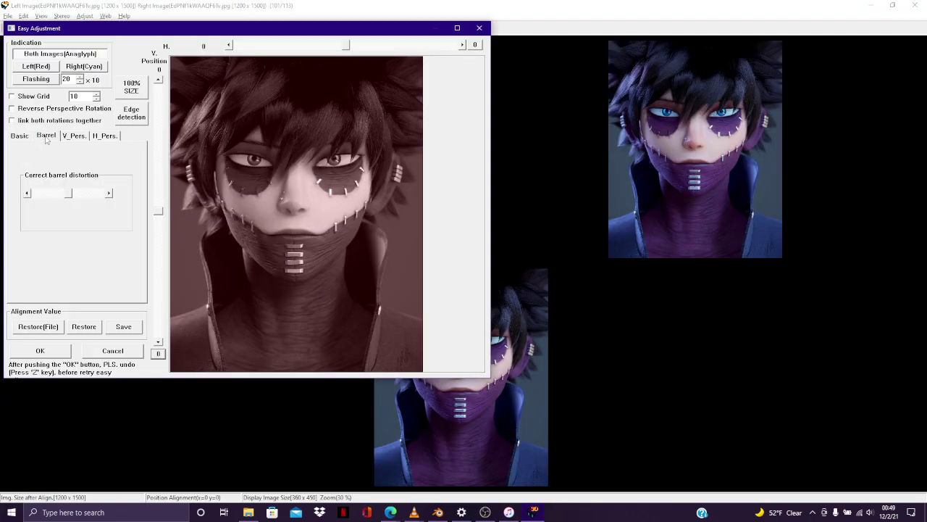
{"action": "left_click_drag", "start_coordinate": [69, 218], "coordinate": [83, 221]}
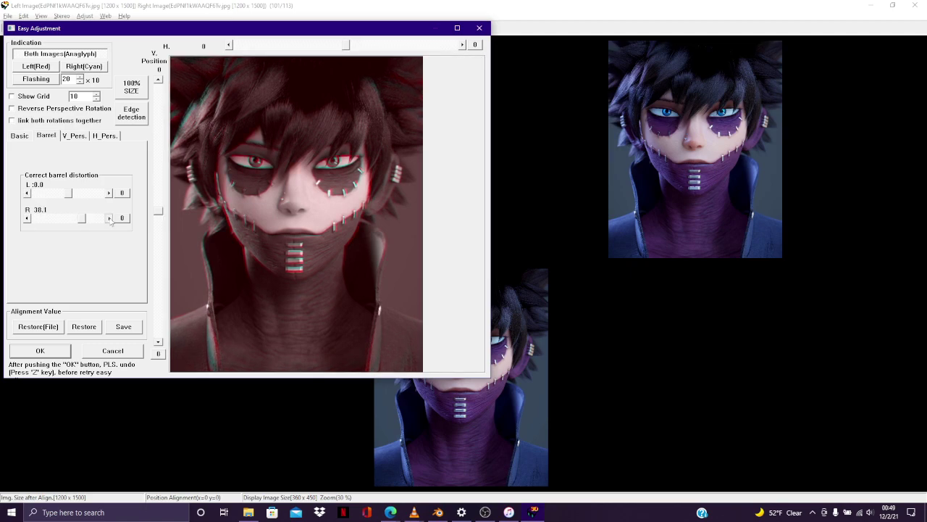
{"action": "left_click", "coordinate": [110, 220]}
{"action": "left_click", "coordinate": [110, 220]}
{"action": "left_click_drag", "start_coordinate": [67, 197], "coordinate": [76, 198]}
{"action": "left_click", "coordinate": [109, 194]}
{"action": "left_click", "coordinate": [110, 194]}
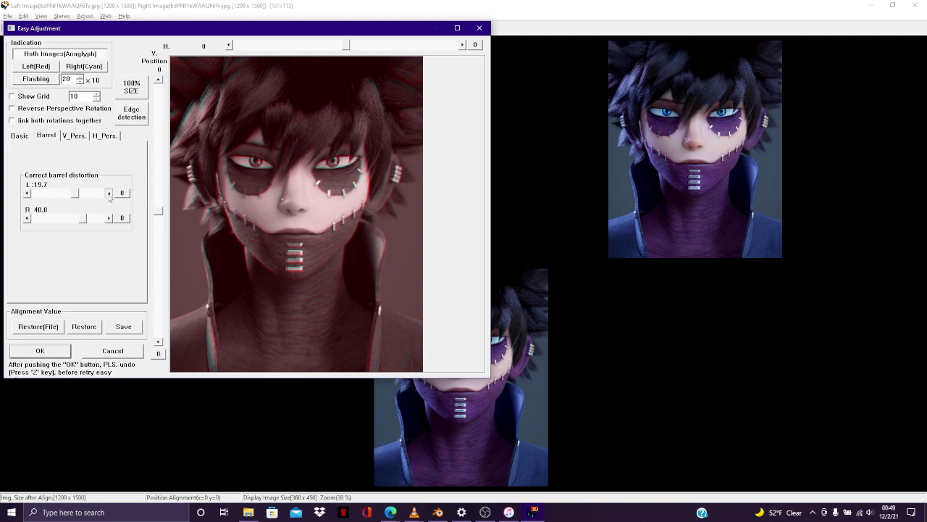
{"action": "left_click", "coordinate": [110, 194]}
{"action": "left_click", "coordinate": [39, 351]}
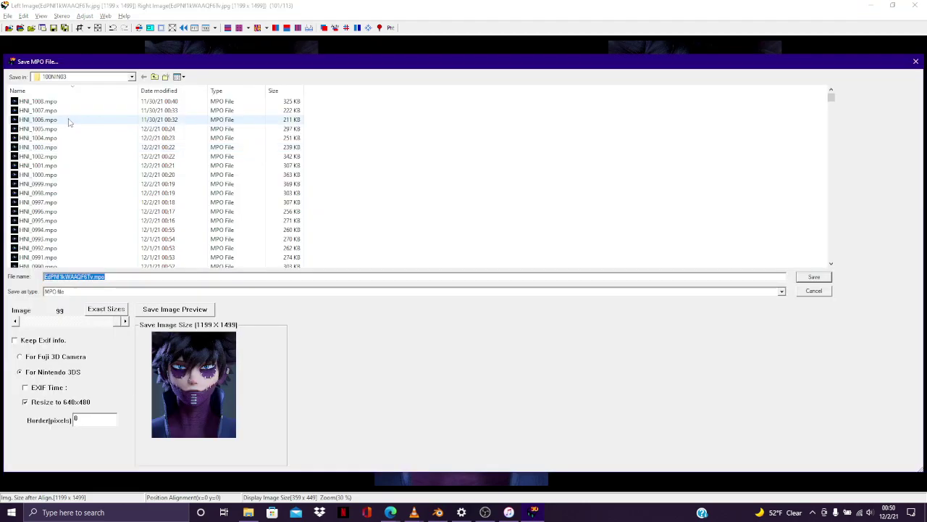
Save the stereo pair as HNI_1009.mpo in the 100NIN03 folder, basing the file name on HNI_1008.mpo.
{"action": "left_click", "coordinate": [69, 102]}
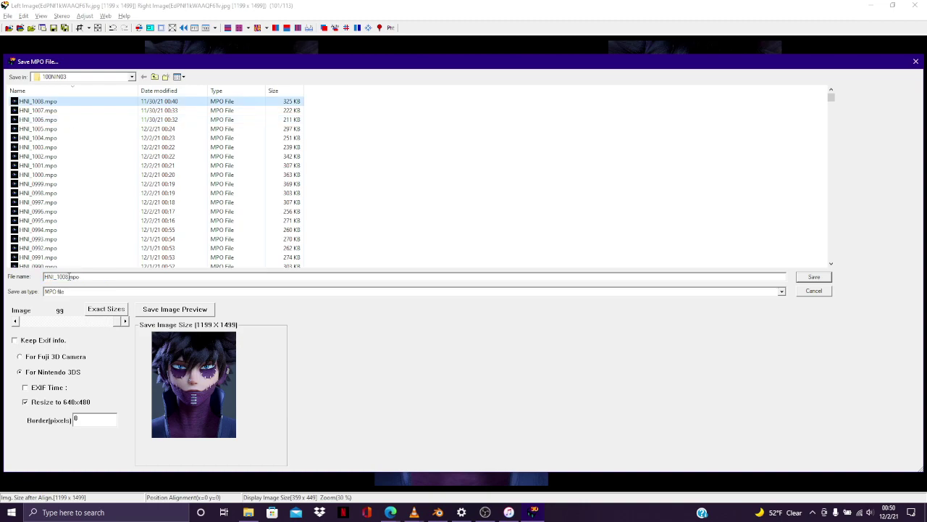
{"action": "left_click", "coordinate": [68, 277]}
{"action": "key", "text": "BackSpace"}
{"action": "type", "text": "9"}
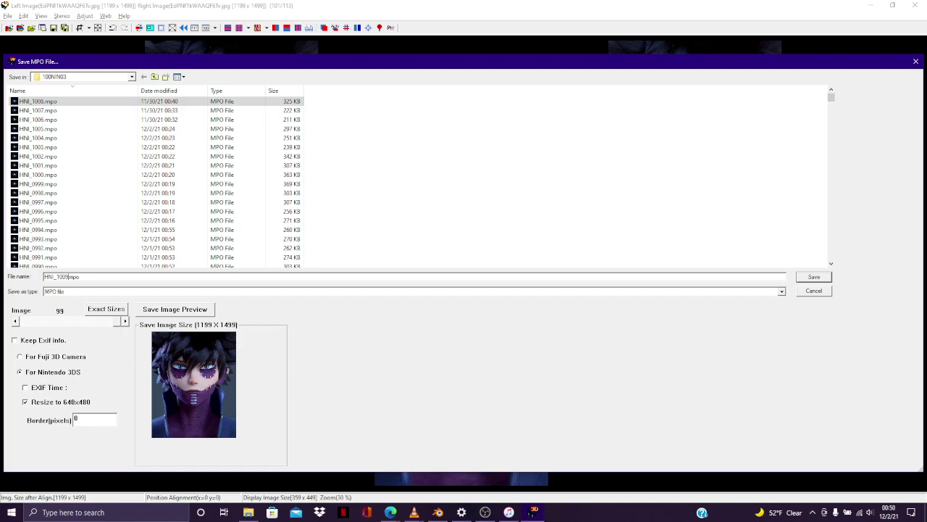
{"action": "key", "text": "Return"}
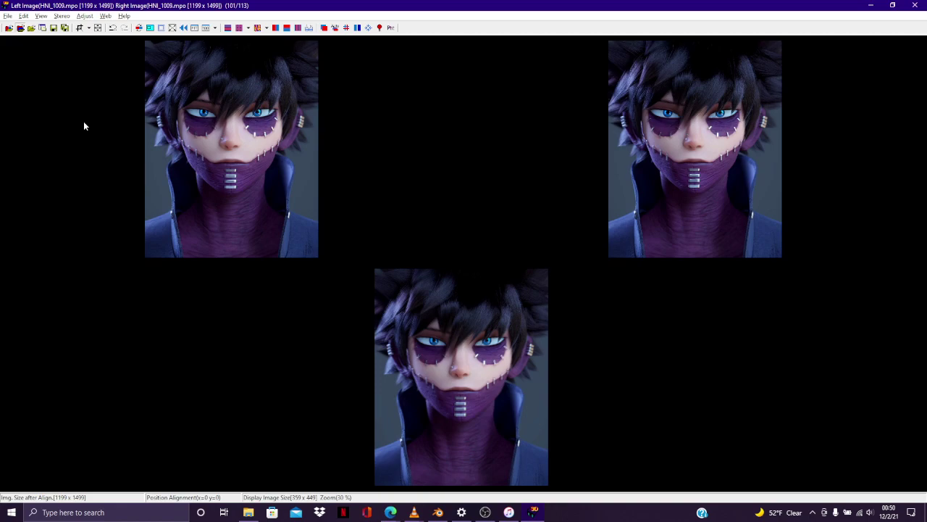
Open the image file beginning EdPNf1iWoAE from the MHA folder as both the left and right image.
{"action": "key", "text": "ctrl+o"}
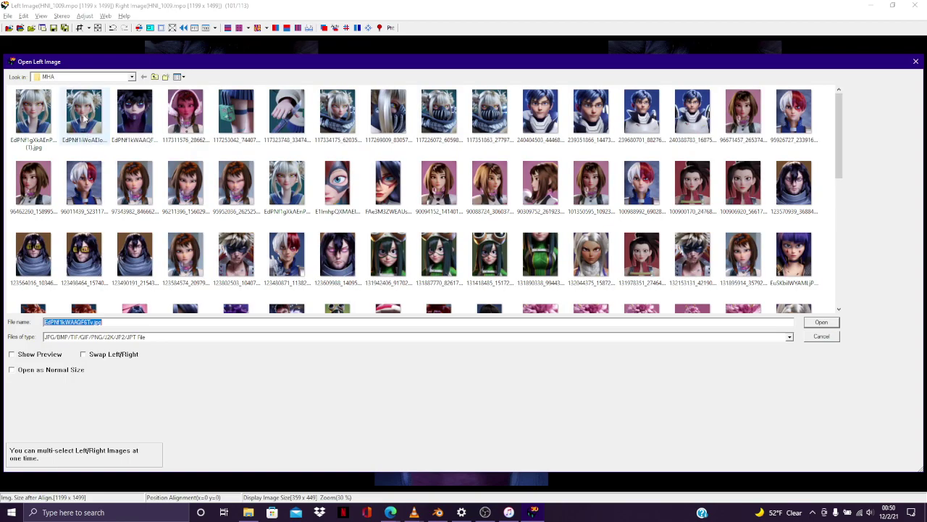
{"action": "left_click", "coordinate": [85, 120]}
{"action": "left_click", "coordinate": [833, 322]}
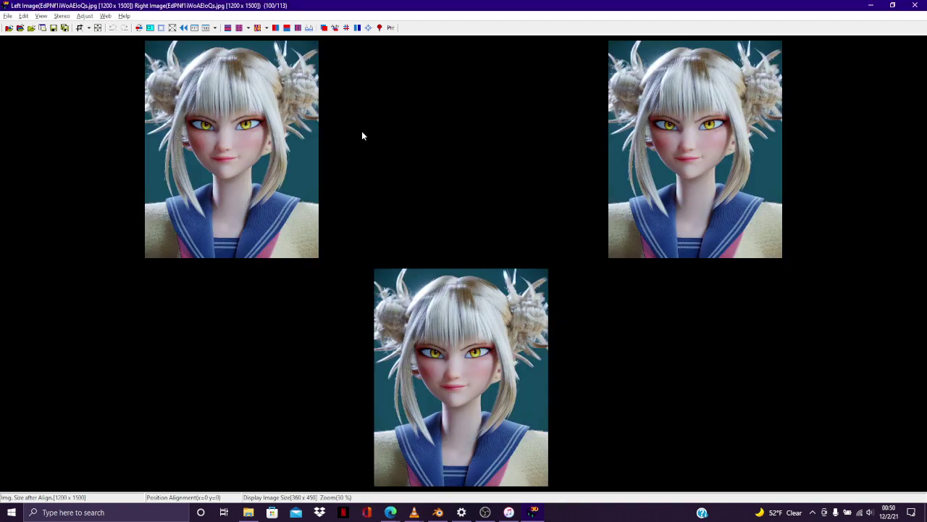
Correct barrel distortion on the right image by about 38.
{"action": "key", "text": "alt+a"}
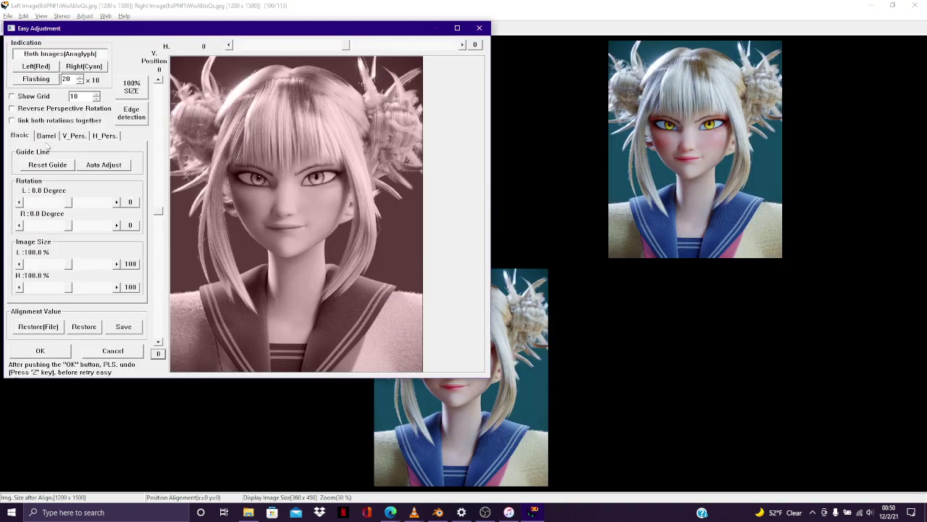
{"action": "left_click", "coordinate": [46, 135]}
{"action": "left_click_drag", "start_coordinate": [70, 219], "coordinate": [85, 225]}
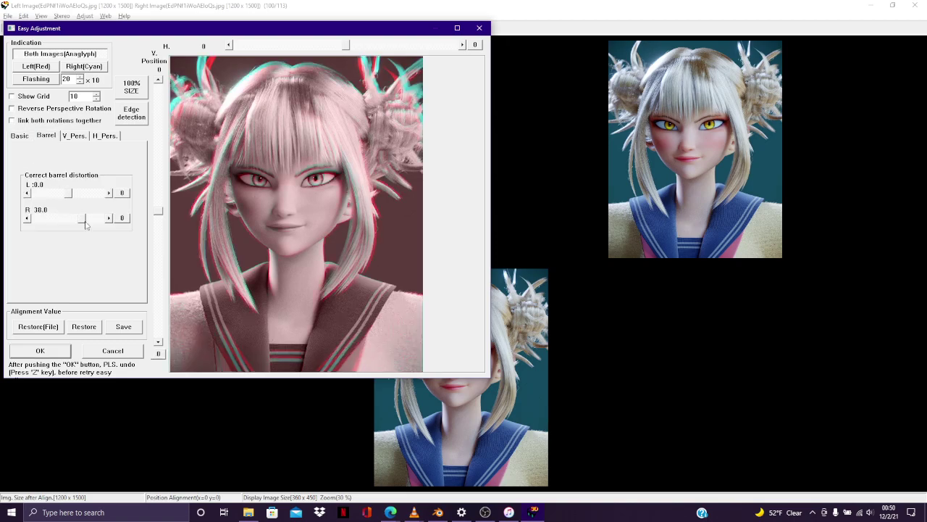